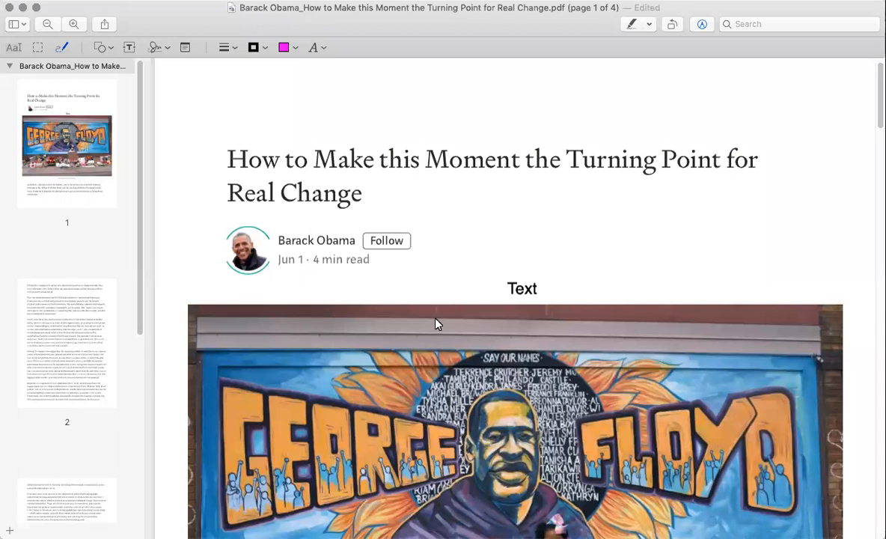
Delete the placeholder text box above the mural photo on page 1.
left_click(530, 288)
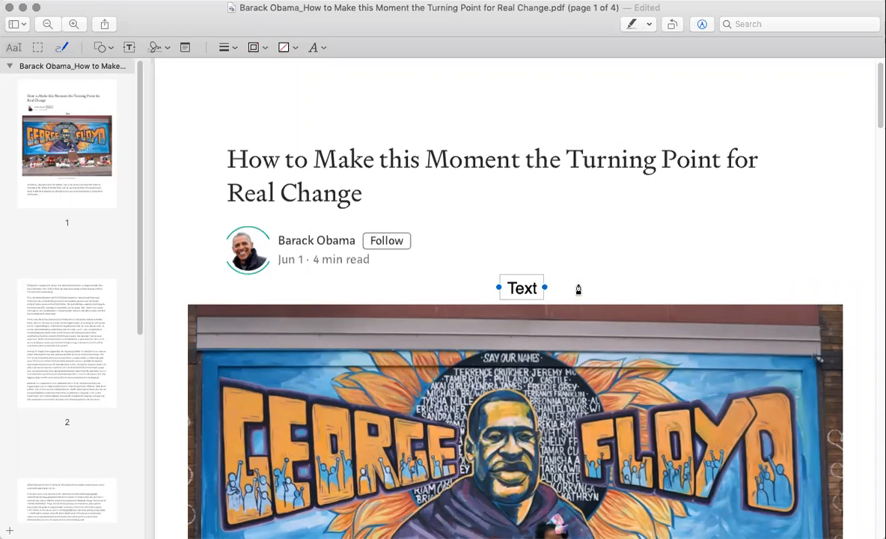
key("Delete")
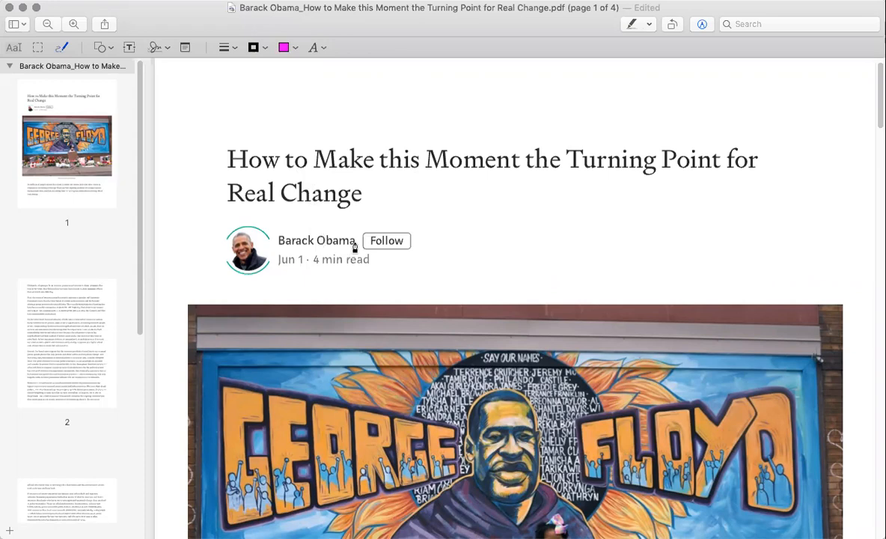
Look through the article's text from the title on page 1 into the body paragraphs of page 2.
scroll(523, 245, "down", 1)
scroll(522, 245, "down", 10)
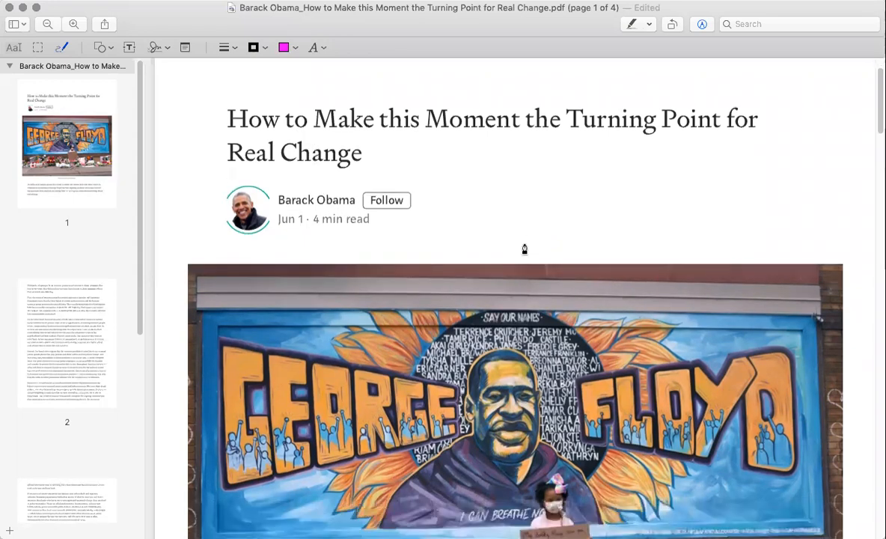
scroll(526, 246, "down", 5)
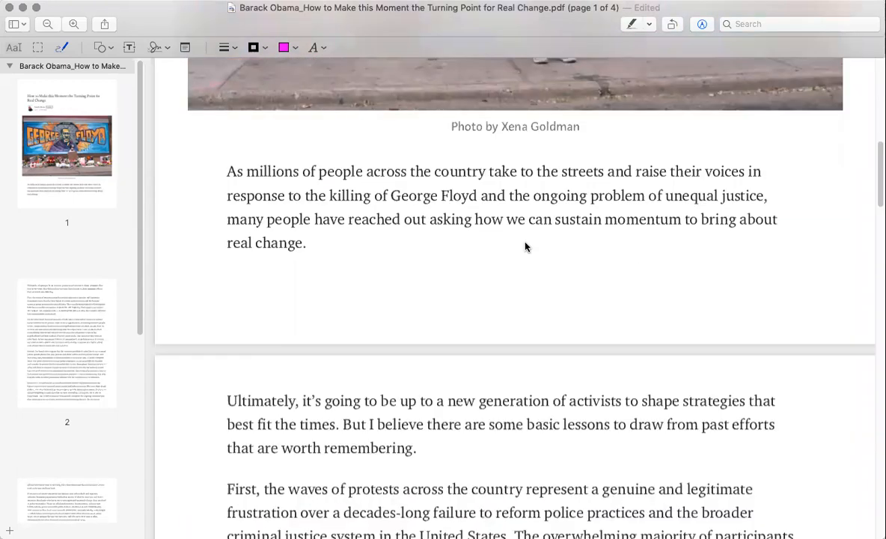
scroll(526, 247, "down", 5)
scroll(526, 246, "down", 6)
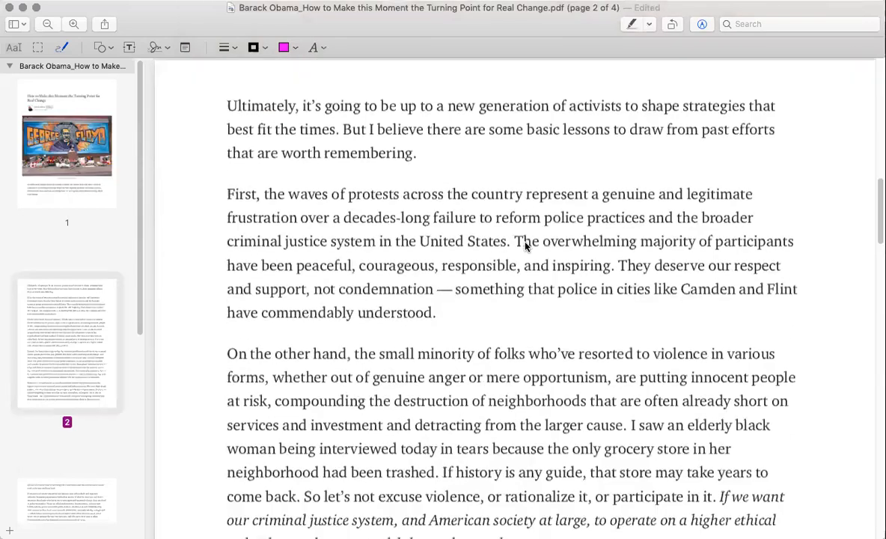
scroll(525, 246, "down", 5)
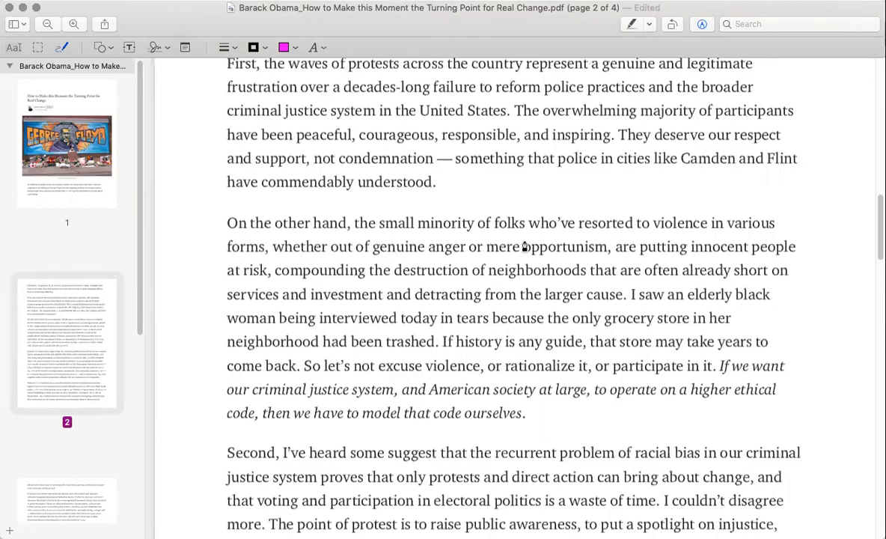
scroll(526, 239, "down", 1)
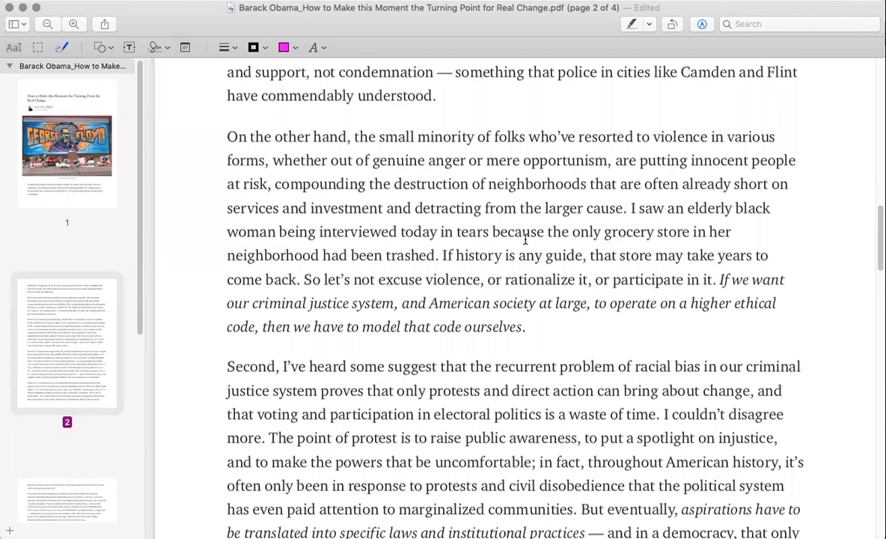
scroll(525, 239, "up", 7)
scroll(525, 239, "up", 3)
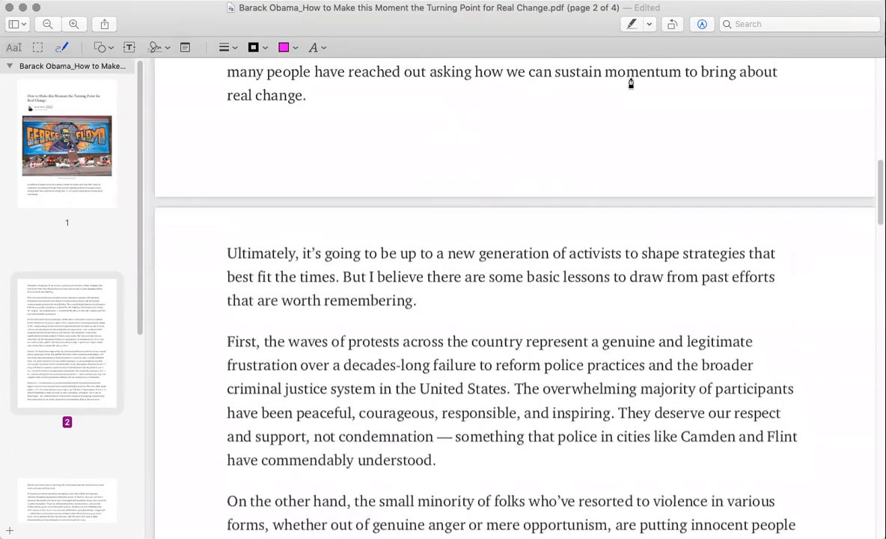
Hide the markup tools and review the available annotation types without choosing one.
left_click(702, 25)
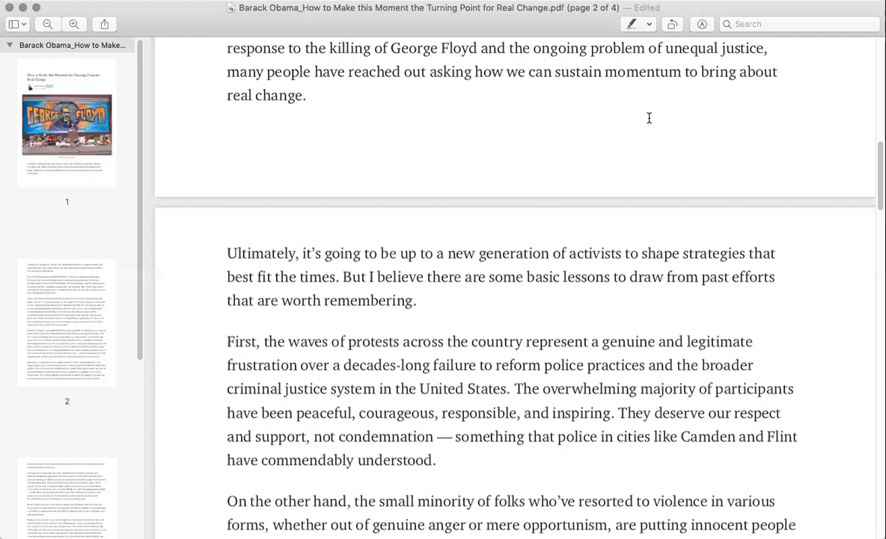
left_click(211, 0)
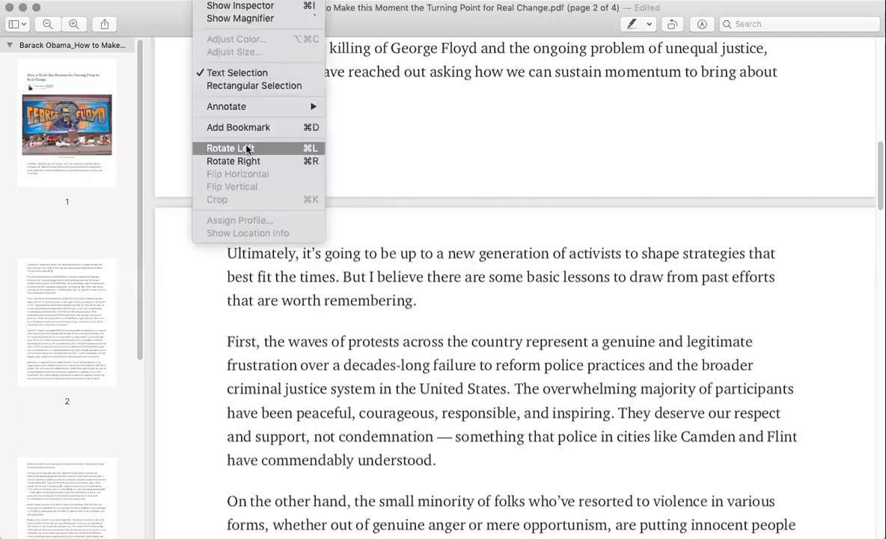
mouse_move(247, 107)
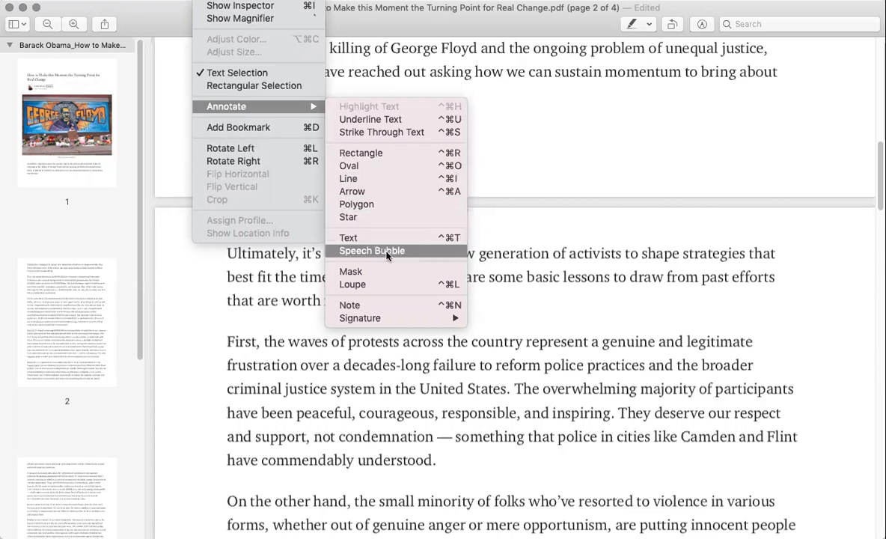
left_click(533, 163)
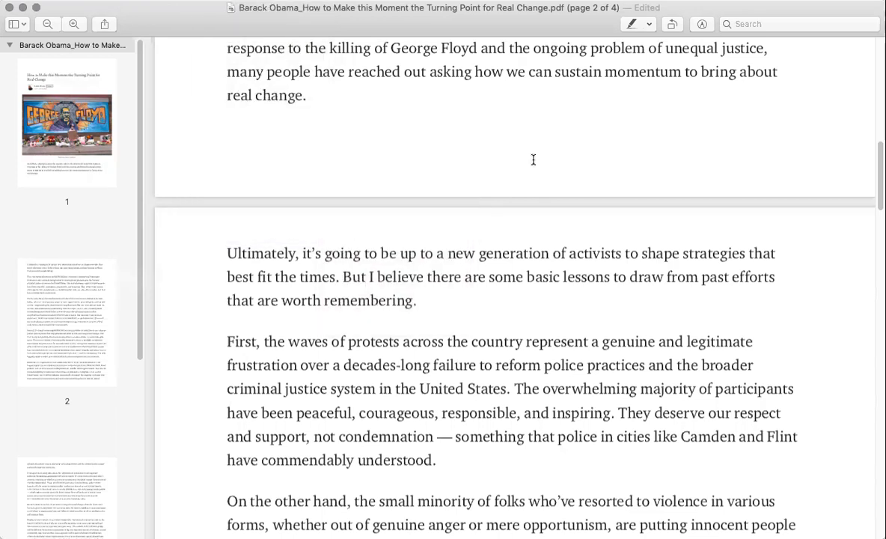
Try highlighting the opening paragraph of page 2 in yellow, undo it and turn highlighting off.
left_click(631, 25)
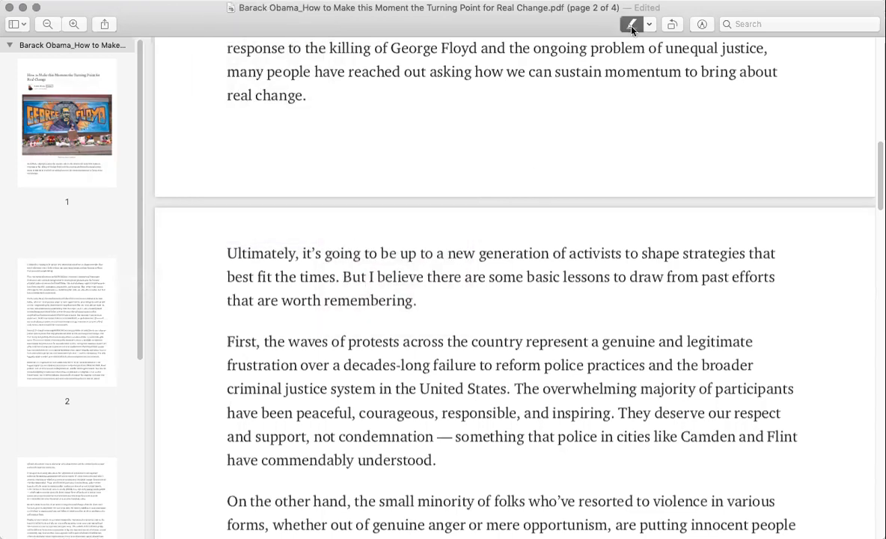
left_click(649, 24)
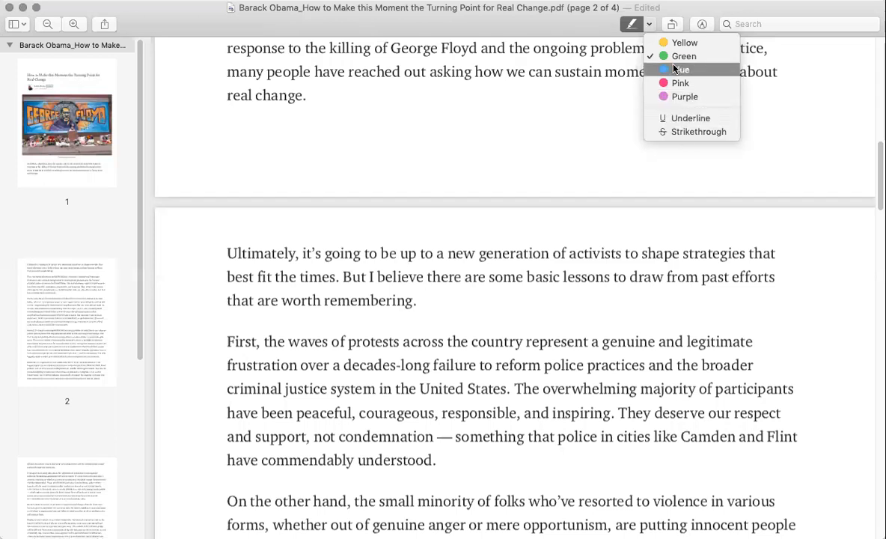
left_click(681, 42)
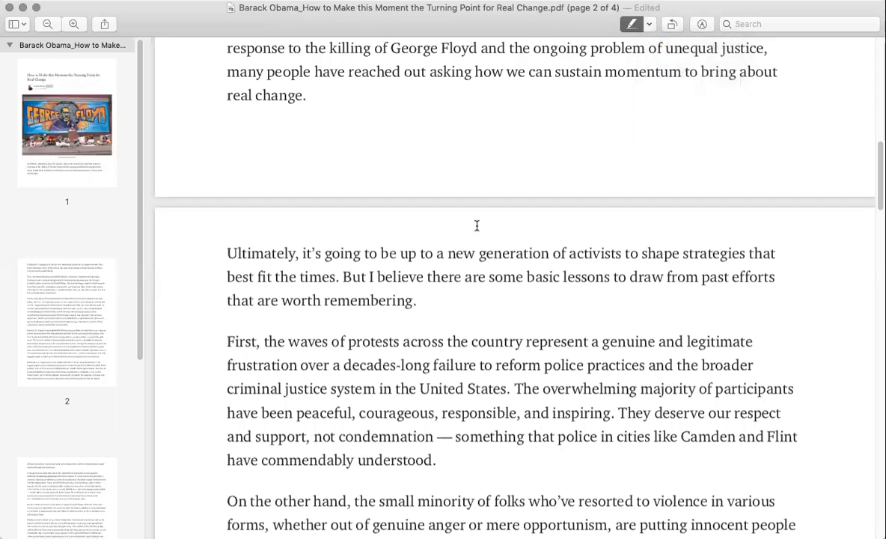
mouse_move(228, 253)
left_mouse_down()
mouse_move(294, 252)
mouse_move(499, 304)
left_mouse_up()
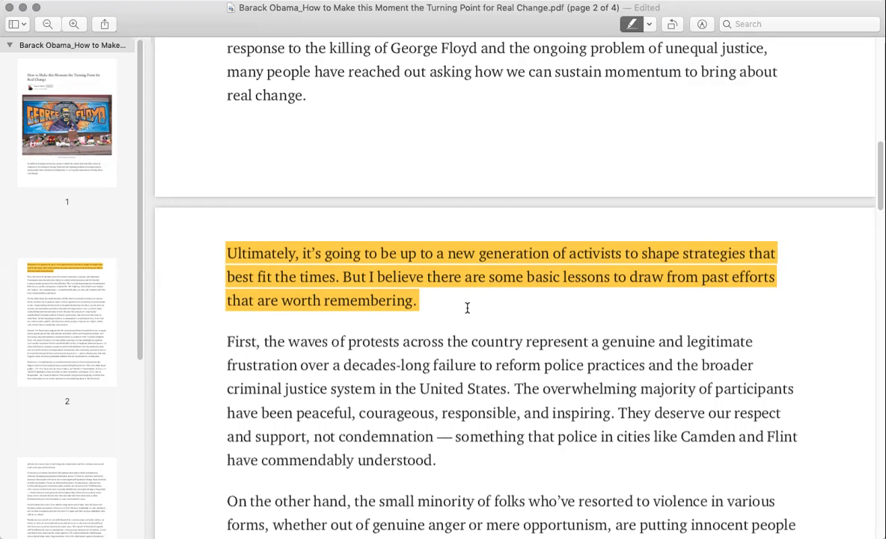
key("super+z")
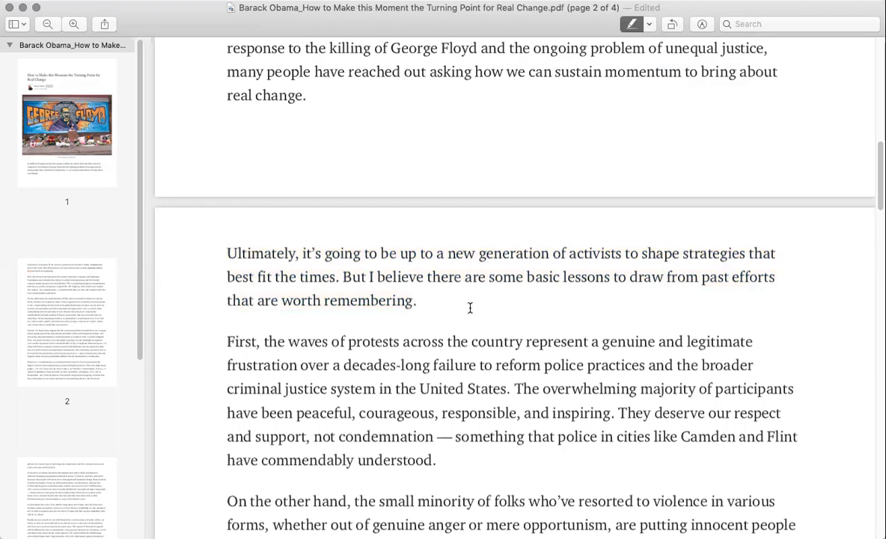
left_click(633, 24)
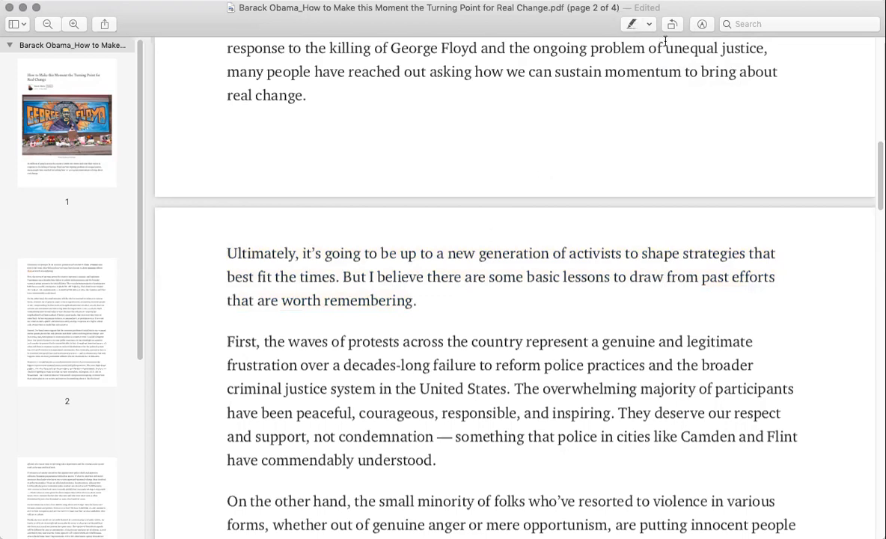
Show the markup tools and sketch a small star after "worth remembering." on page 2.
left_click(702, 23)
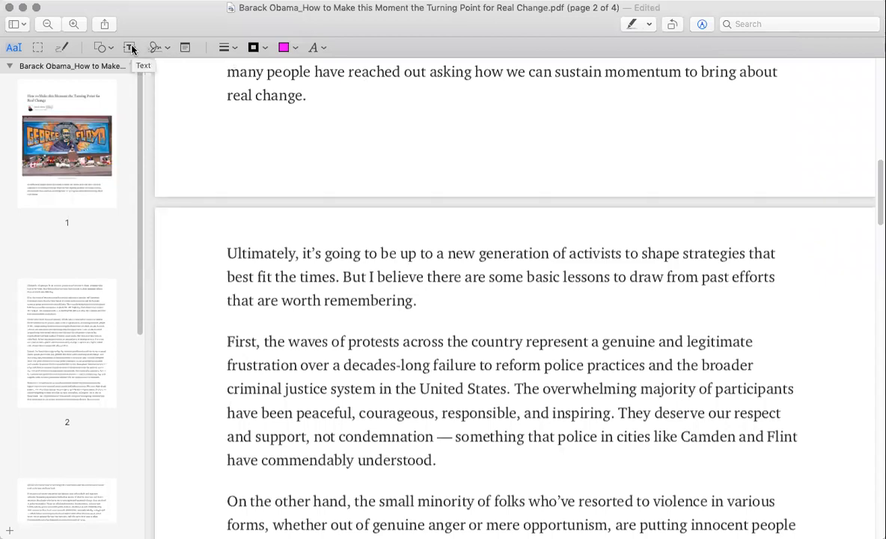
left_click(62, 47)
mouse_move(438, 308)
left_mouse_down()
mouse_move(464, 299)
mouse_move(433, 310)
left_mouse_up()
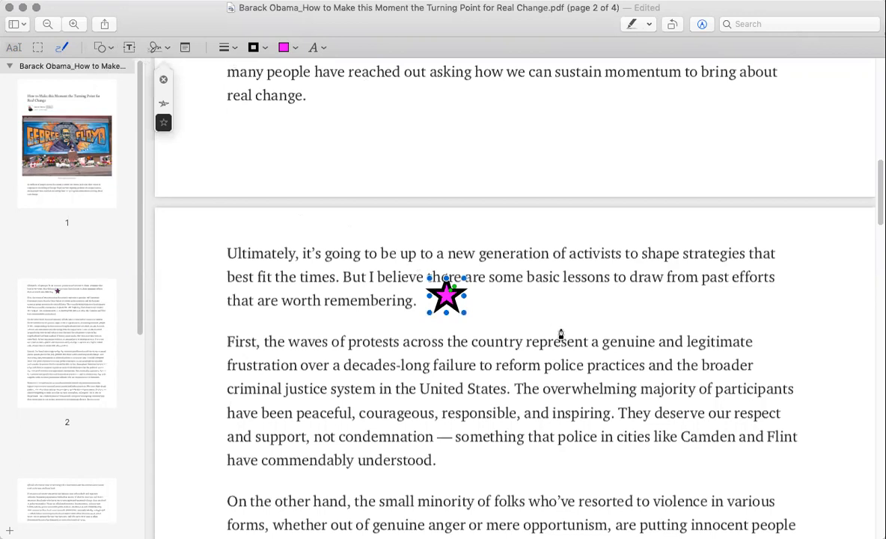
Sketch a small cross and a small loop in the gap after "commendably understood.".
scroll(605, 306, "down", 2)
scroll(605, 306, "down", 2)
mouse_move(489, 389)
left_mouse_down()
mouse_move(497, 413)
mouse_move(526, 397)
left_mouse_up()
mouse_move(588, 417)
left_mouse_down()
mouse_move(562, 429)
mouse_move(588, 419)
left_mouse_up()
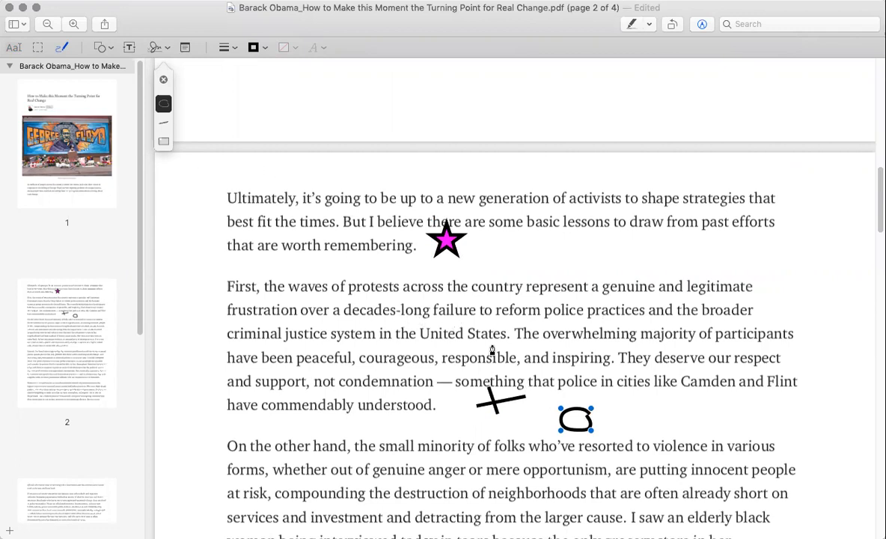
Delete the sketched loop and both strokes of the cross after "commendably understood.".
key("Delete")
left_click(507, 404)
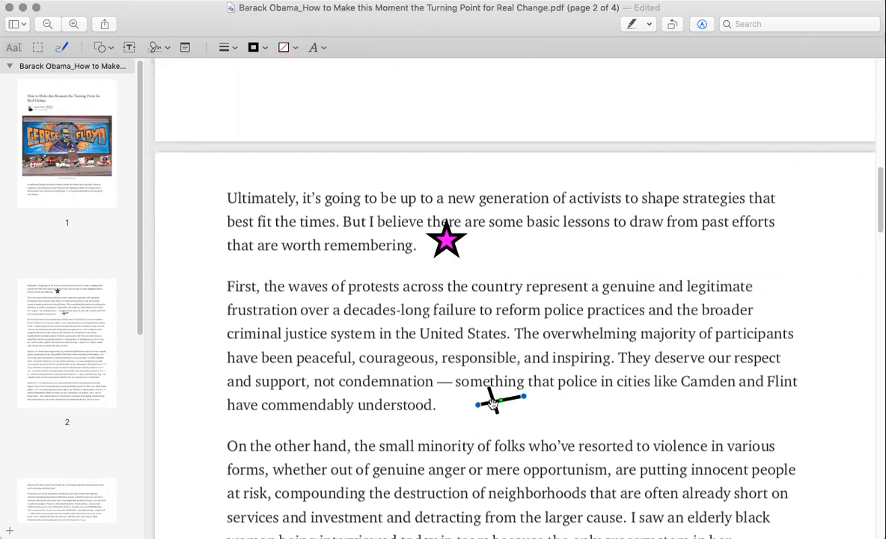
key("Delete")
left_click(493, 399)
key("Delete")
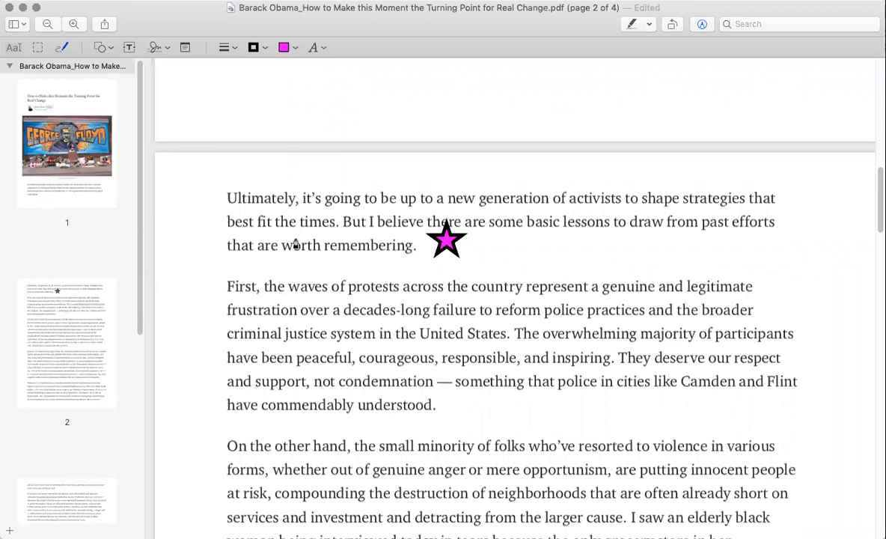
Sketch an oval after "commendably understood.", compare its recognized and freehand versions, keep the freehand one and move it slightly down.
mouse_move(448, 401)
left_mouse_down()
mouse_move(507, 402)
mouse_move(498, 447)
mouse_move(448, 393)
left_mouse_up()
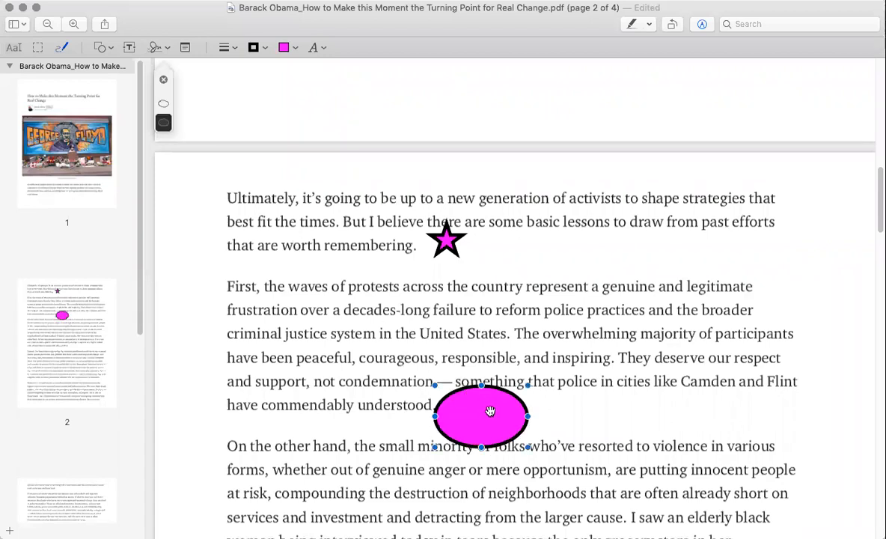
left_click(162, 99)
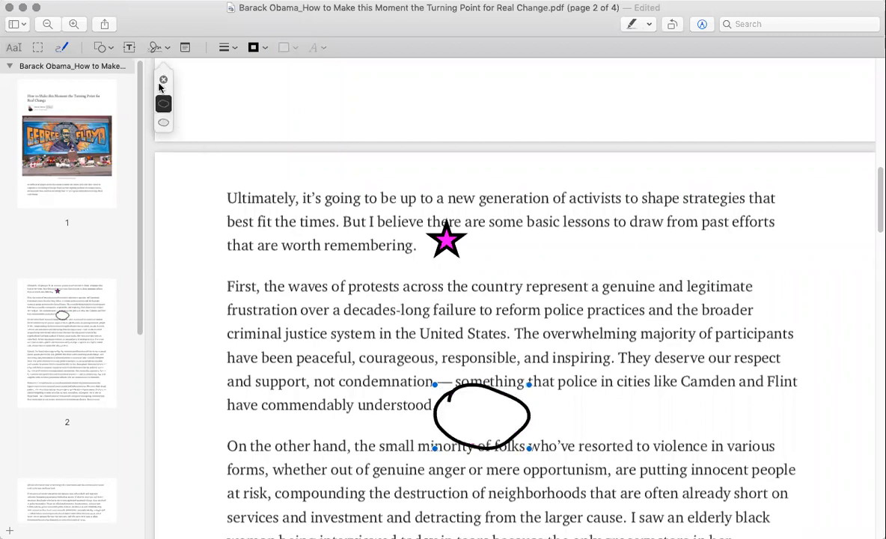
left_click(163, 122)
left_click(163, 104)
left_click(164, 80)
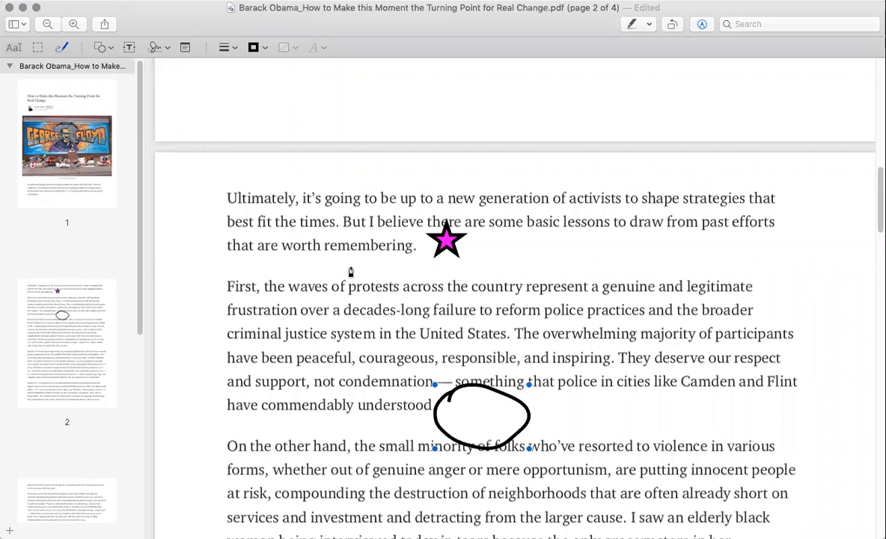
mouse_move(451, 388)
left_mouse_down()
mouse_move(528, 392)
mouse_move(508, 424)
mouse_move(454, 395)
left_mouse_up()
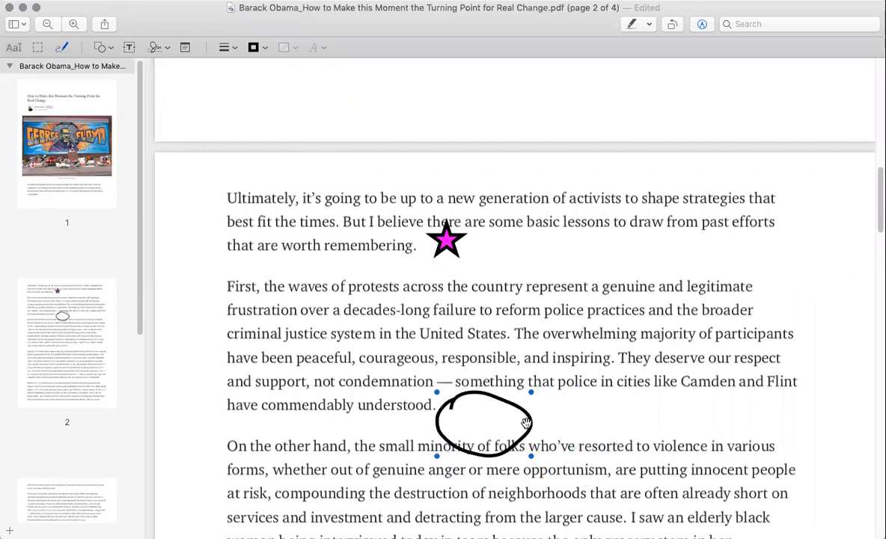
Sketch a short line across the oval's edge and delete both the line and the oval.
left_click_drag(512, 420, 567, 408)
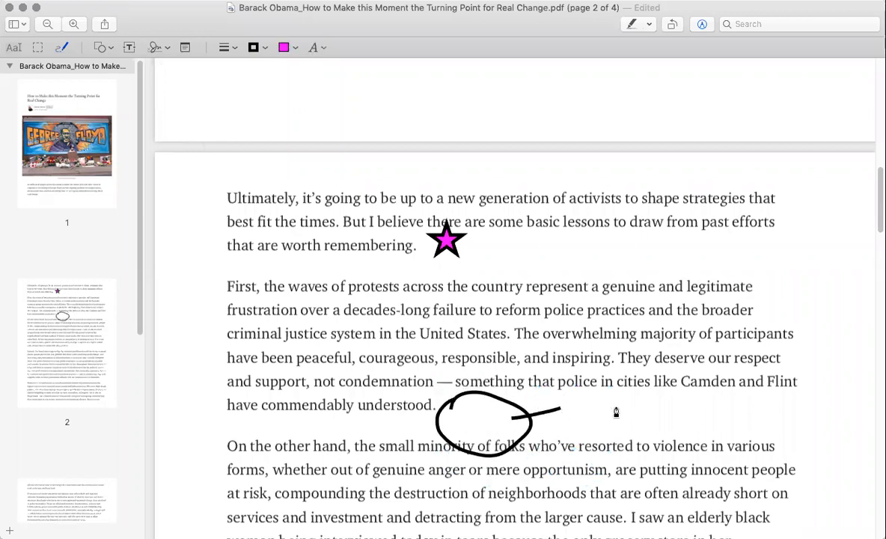
key("Delete")
left_click(531, 420)
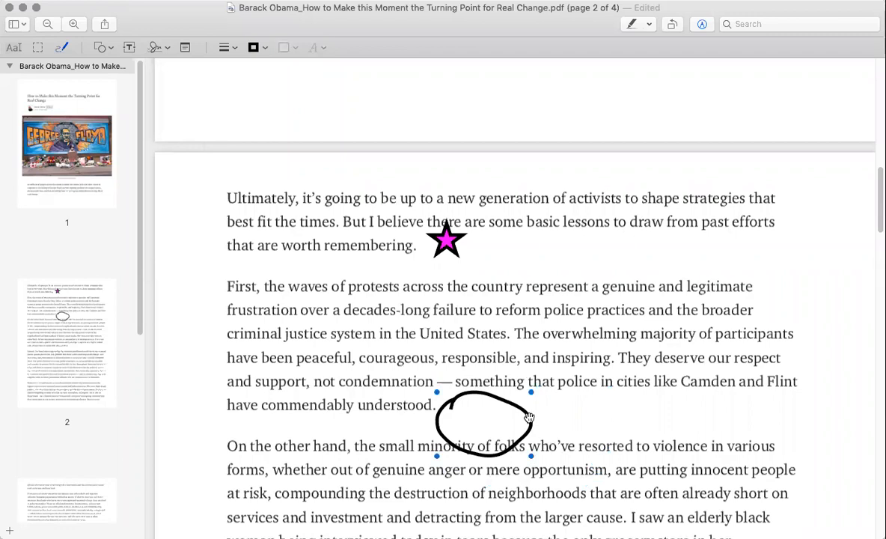
key("Delete")
Move the star closer to the end of "worth remembering." and remove its fill colour.
mouse_move(453, 243)
left_mouse_down()
mouse_move(456, 260)
mouse_move(447, 255)
left_mouse_up()
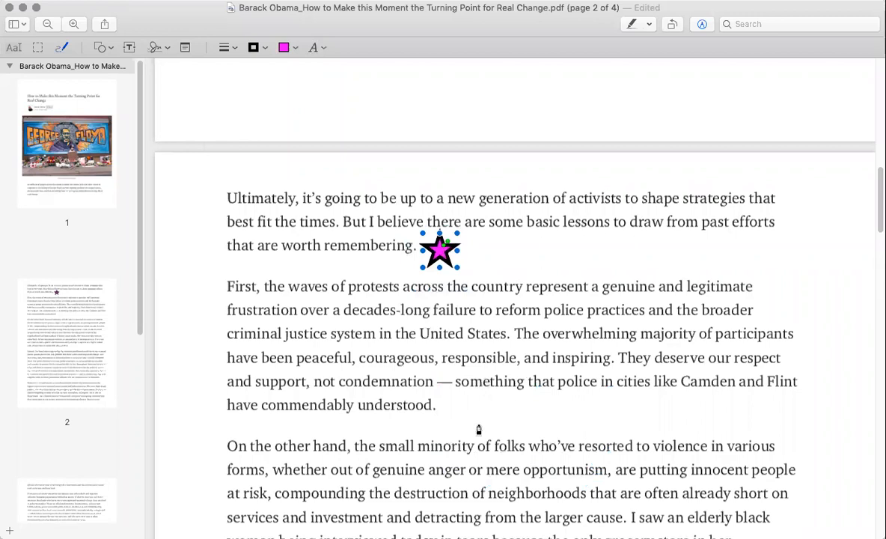
left_click(294, 47)
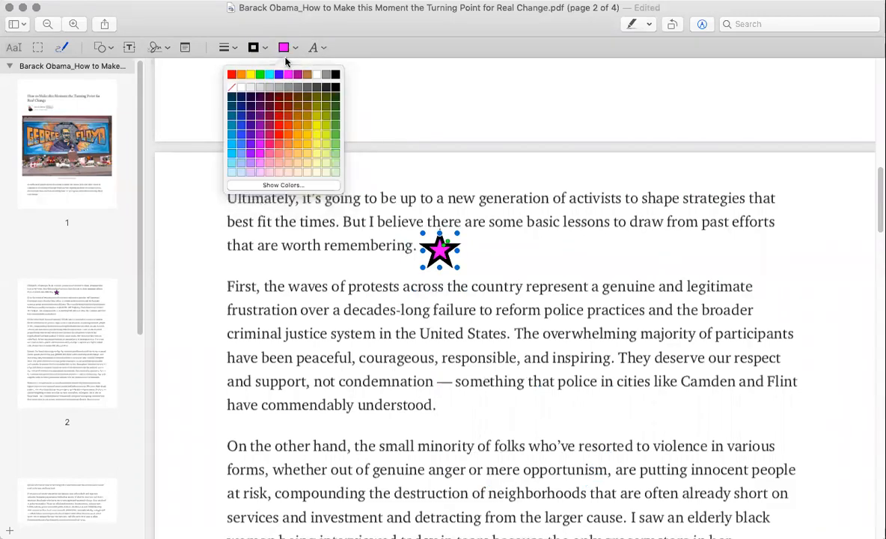
left_click(232, 87)
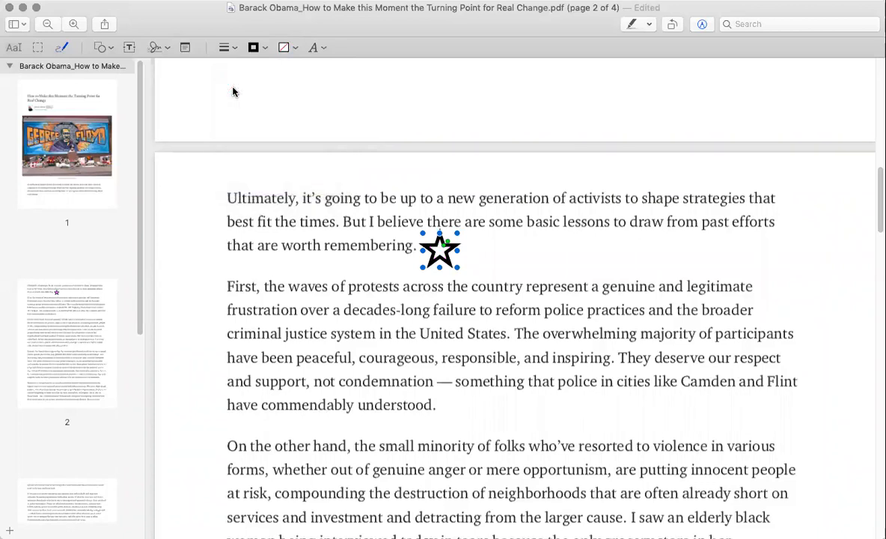
Fill the star with bright blue and deselect it.
left_click(272, 43)
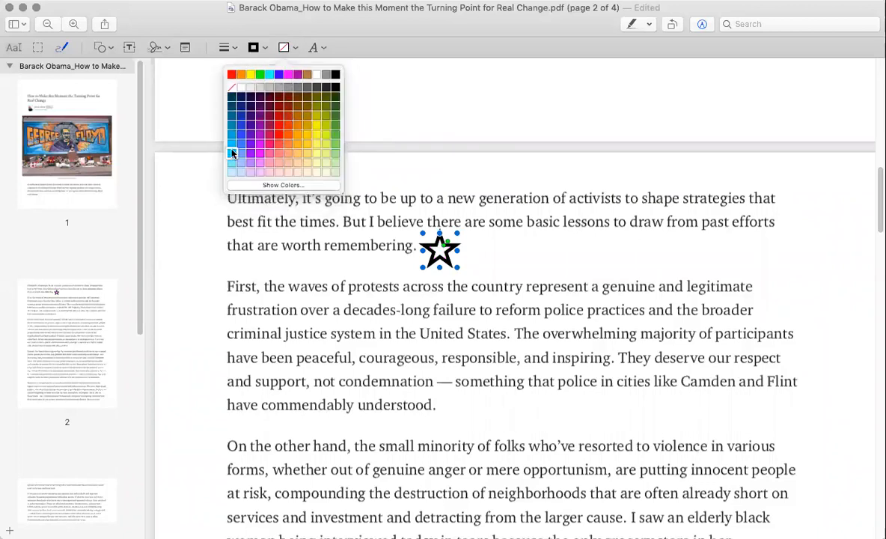
left_click(232, 144)
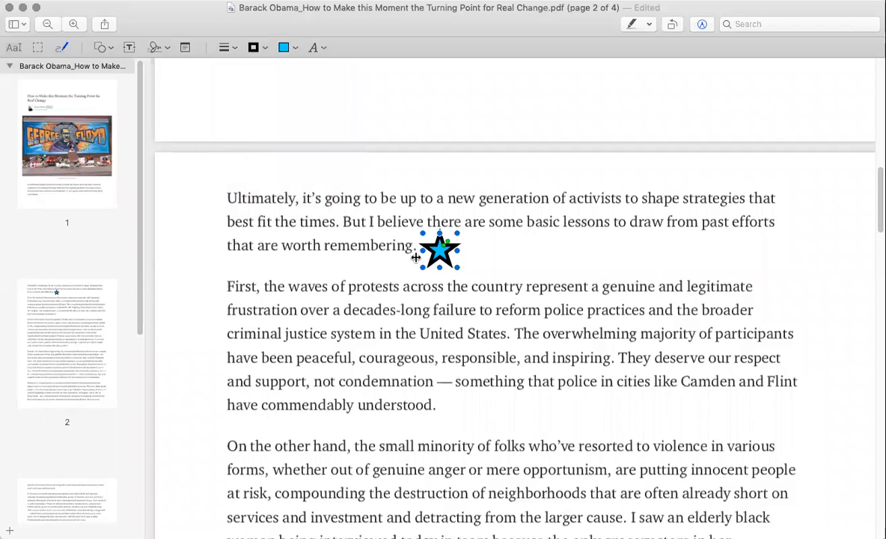
left_click(484, 248)
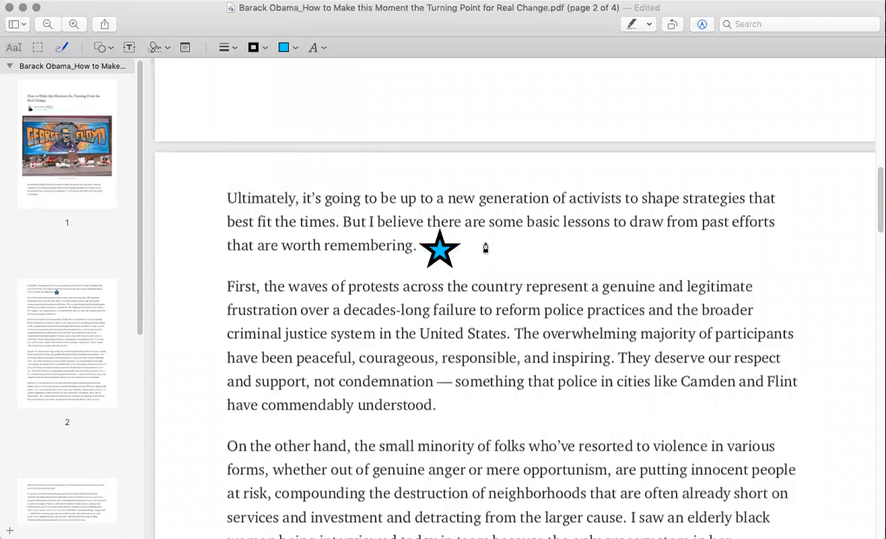
Insert an arrow shape over the "First, the waves of protests" paragraph, give it a blue-violet fill and delete it.
left_click(296, 48)
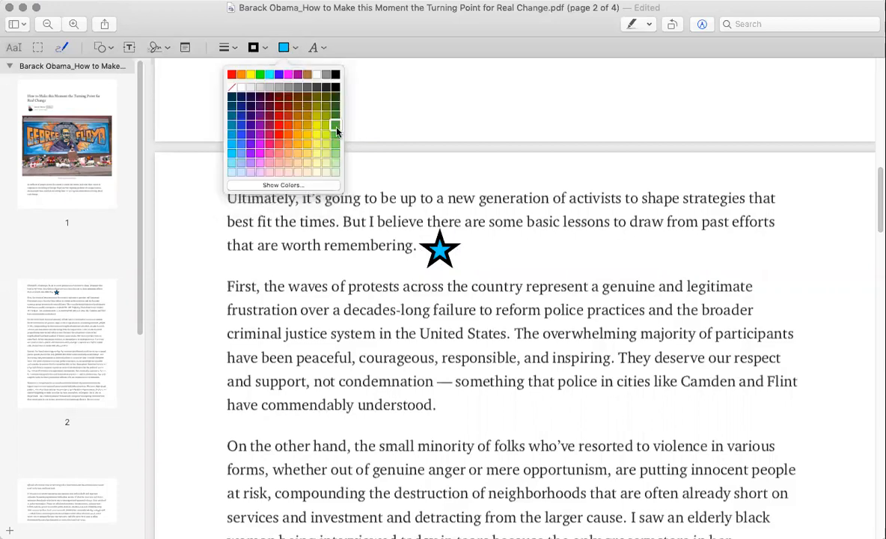
left_click(110, 48)
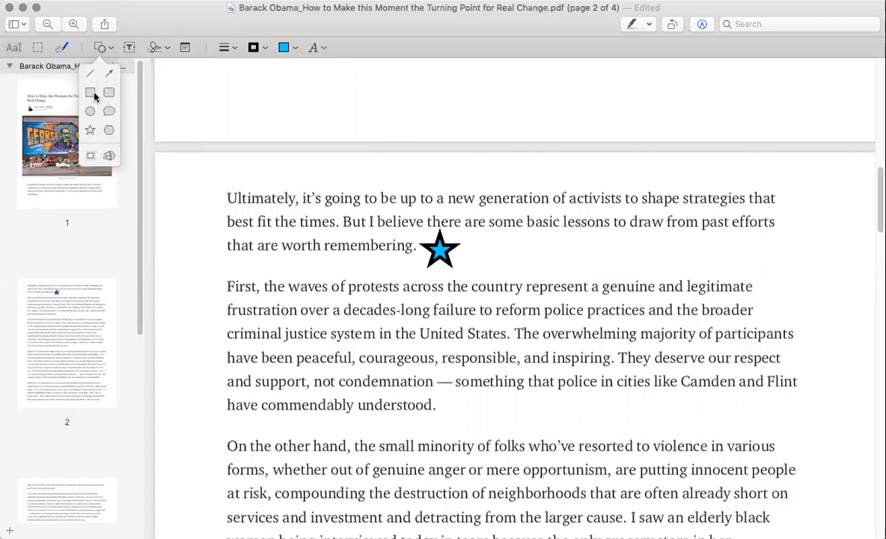
left_click(112, 78)
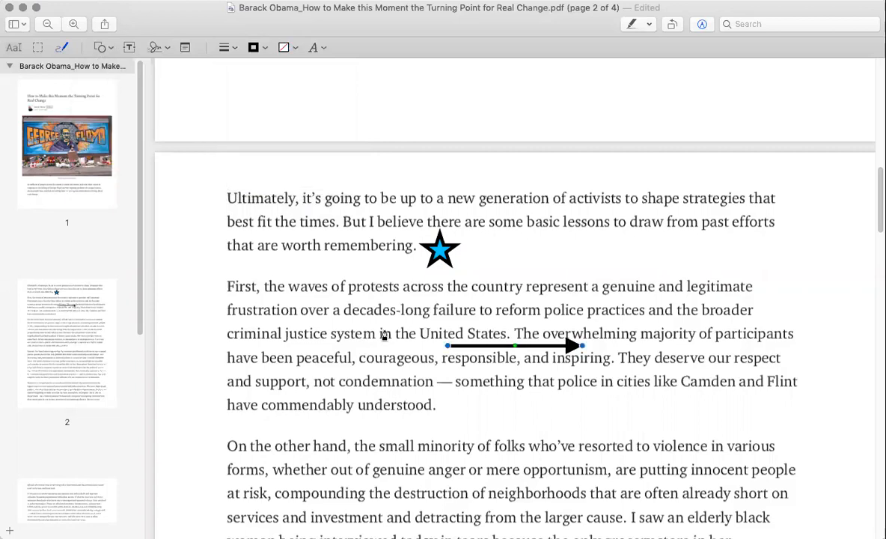
left_click(290, 49)
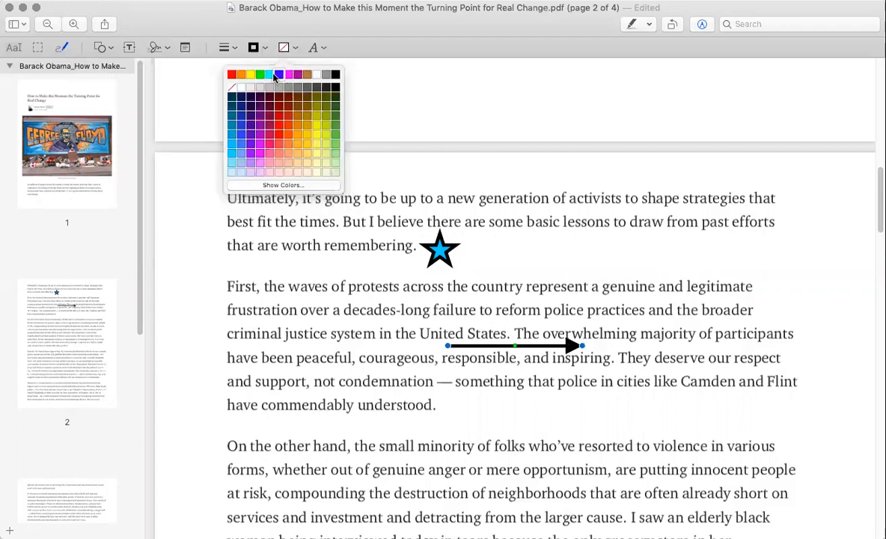
left_click(276, 75)
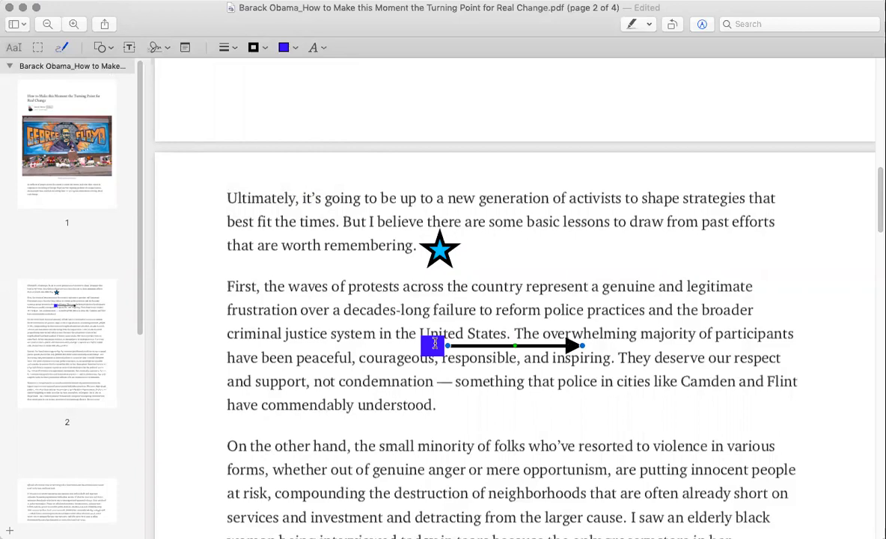
key("BackSpace")
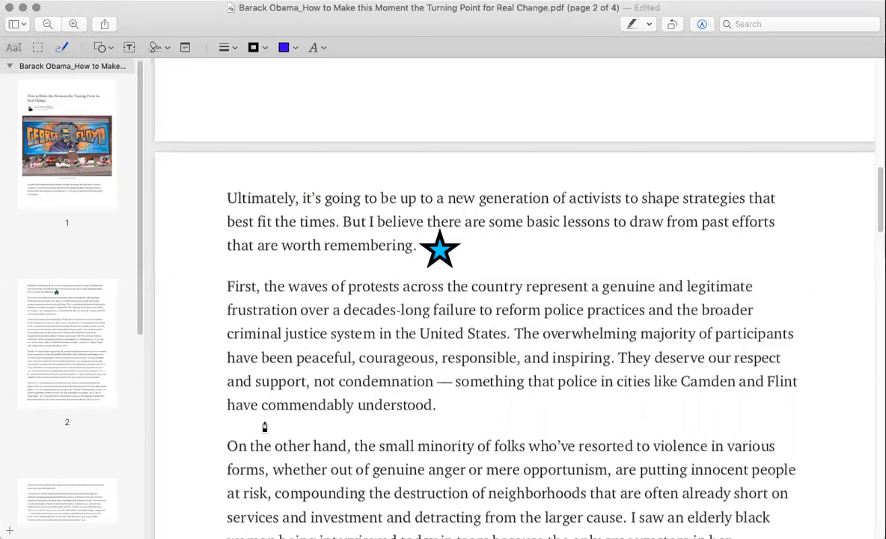
Sketch an arrow below "have commendably understood.", try a blue-violet fill and a shorter length on it, and delete it.
mouse_move(213, 421)
left_mouse_down()
mouse_move(406, 422)
mouse_move(387, 431)
left_mouse_up()
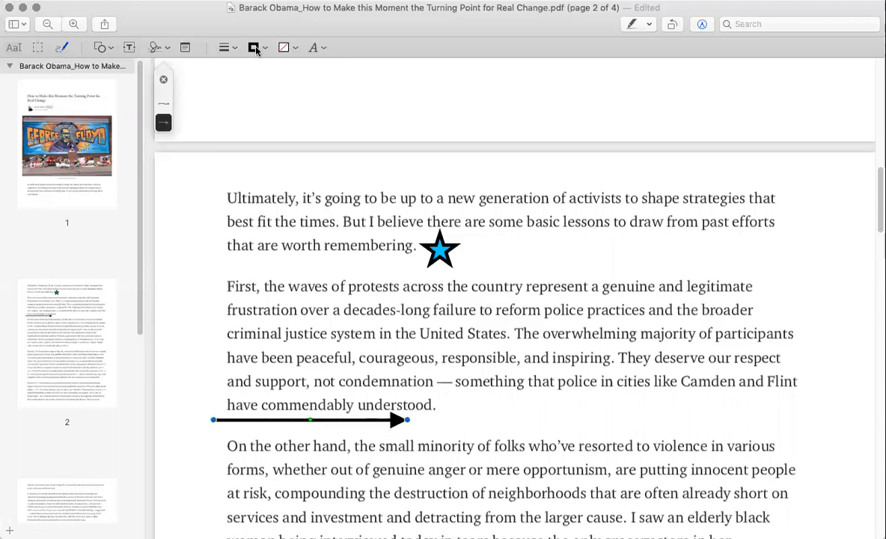
left_click(296, 48)
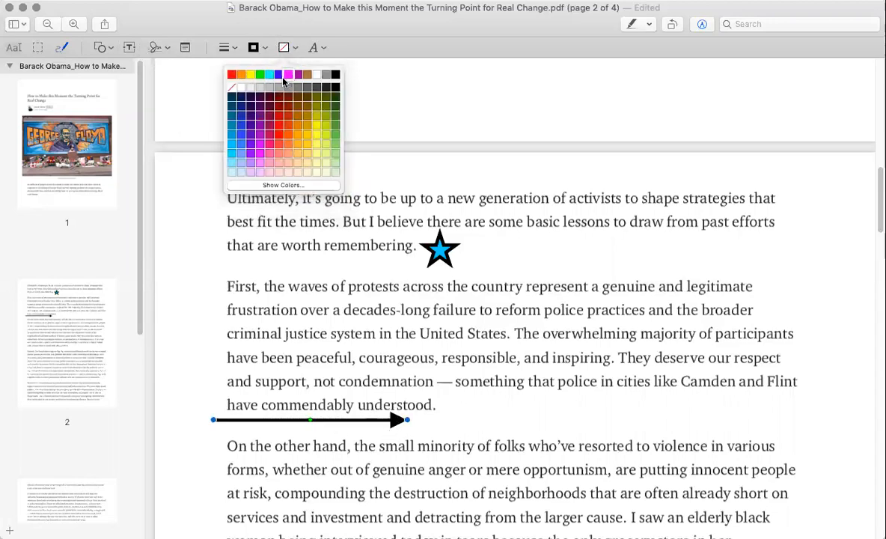
left_click(278, 75)
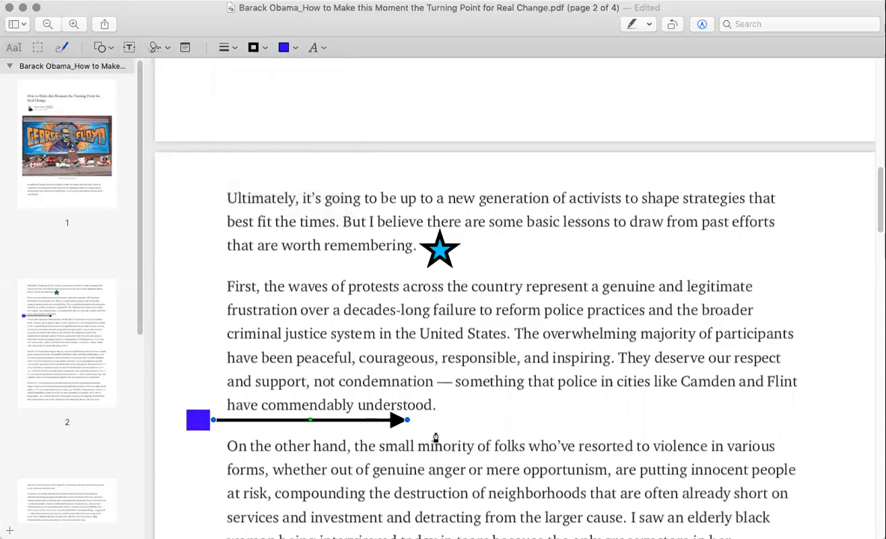
mouse_move(405, 420)
left_mouse_down()
mouse_move(283, 418)
mouse_move(221, 398)
mouse_move(360, 427)
mouse_move(448, 433)
mouse_move(508, 419)
mouse_move(483, 428)
mouse_move(383, 422)
left_mouse_up()
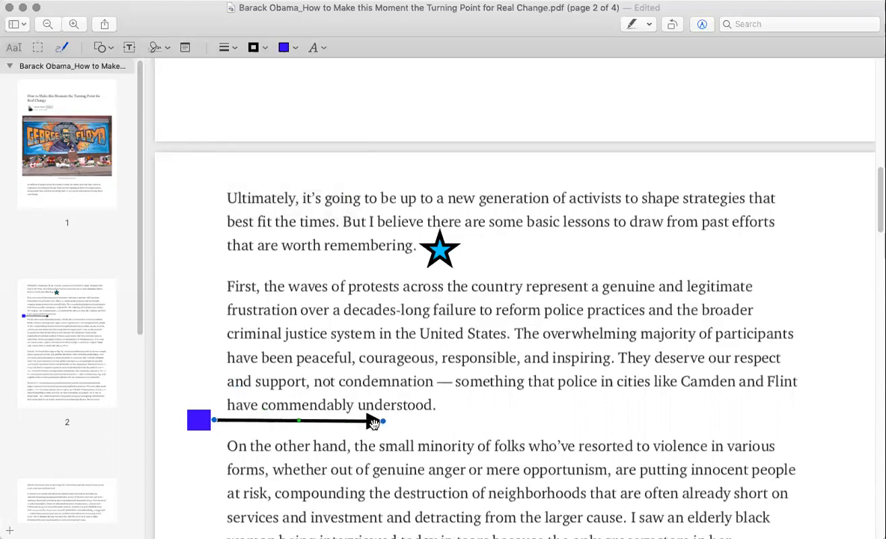
key("Delete")
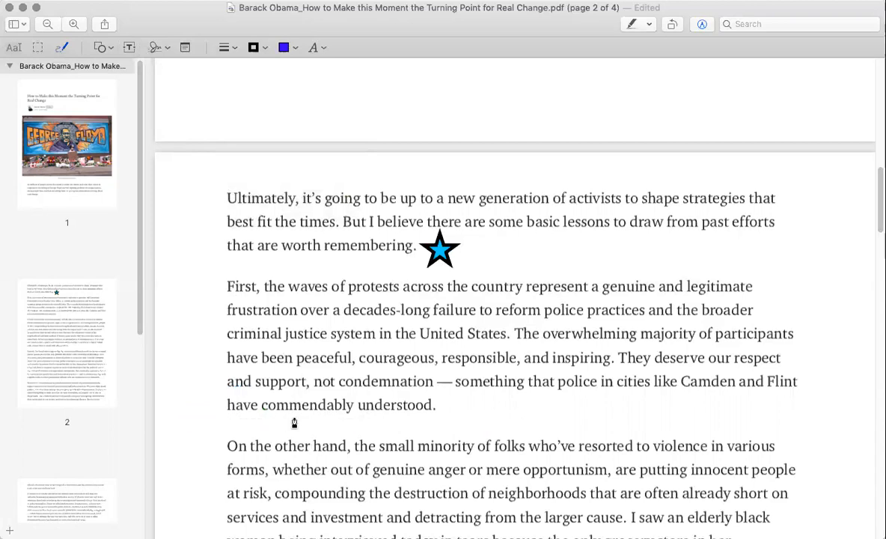
Add a text box after "have commendably understood." reading "This paragraph is about X.".
left_click(131, 49)
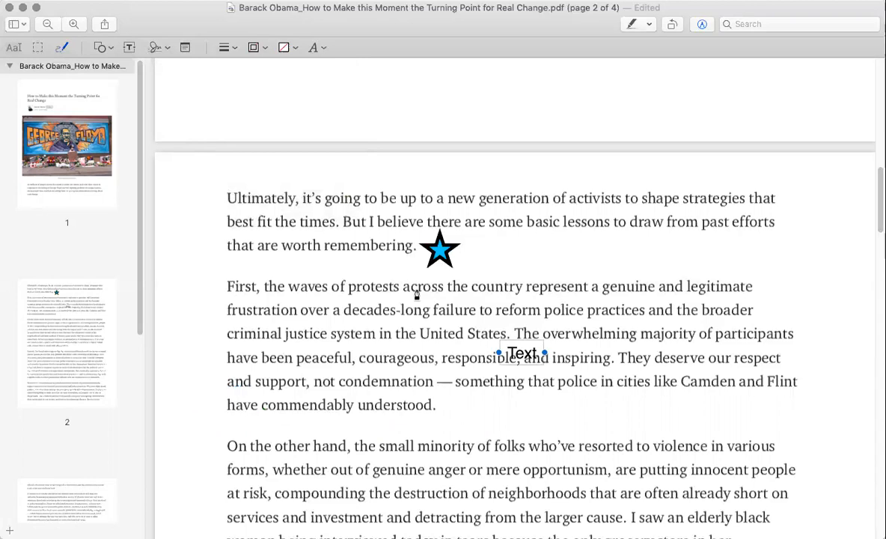
left_click_drag(501, 345, 455, 396)
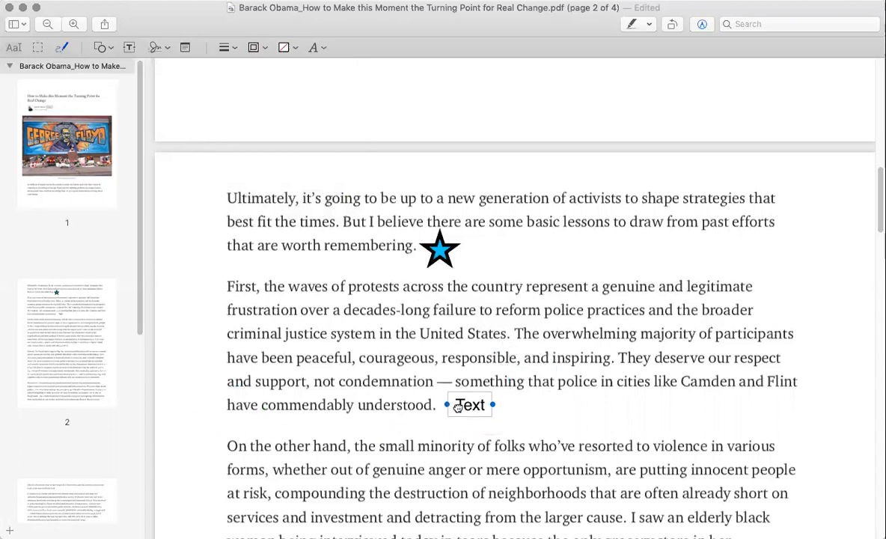
double_click(487, 405)
type("Thi")
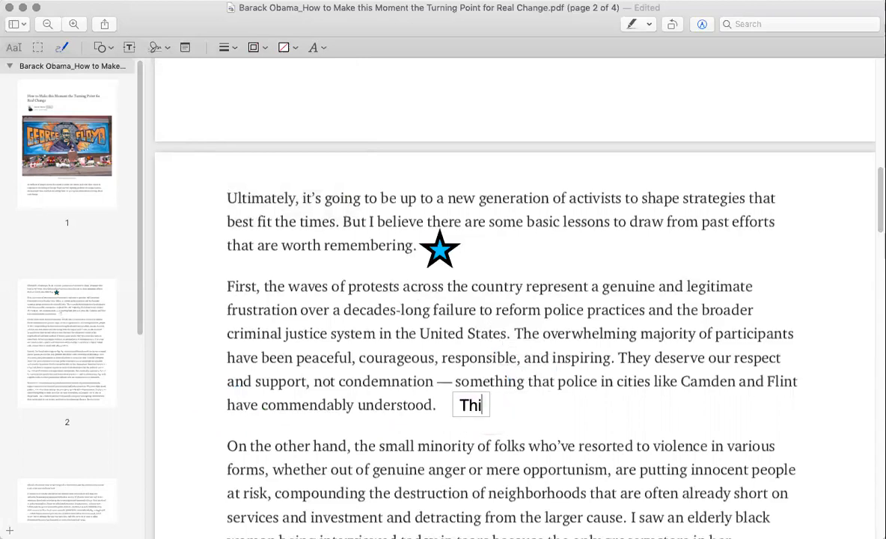
type("s paragr")
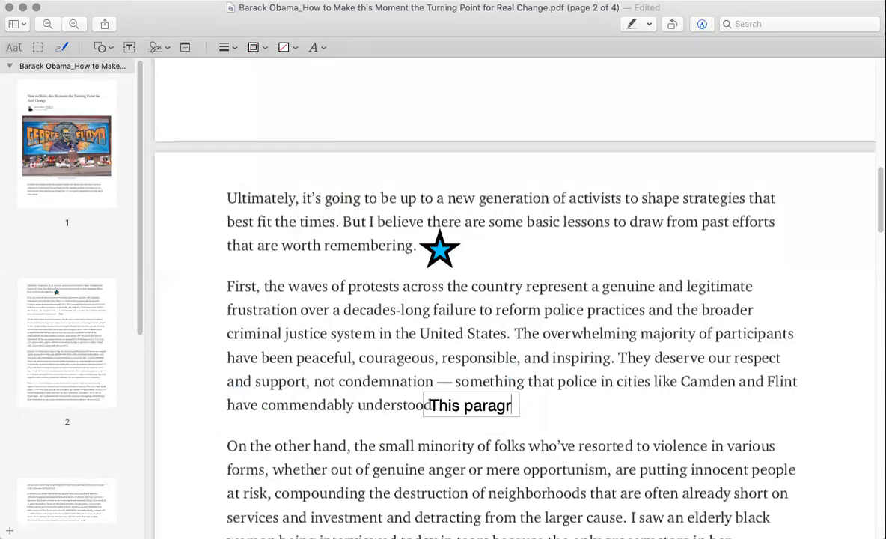
type("aph is about")
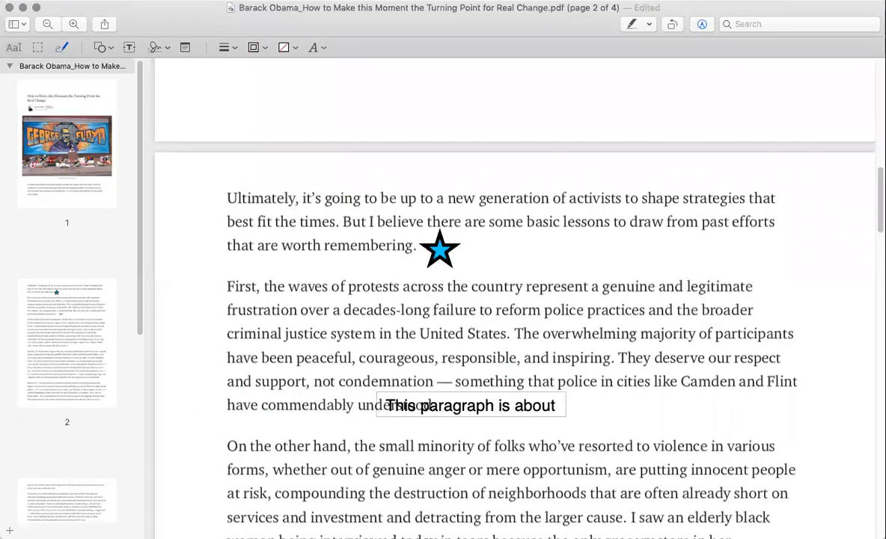
type(" X.")
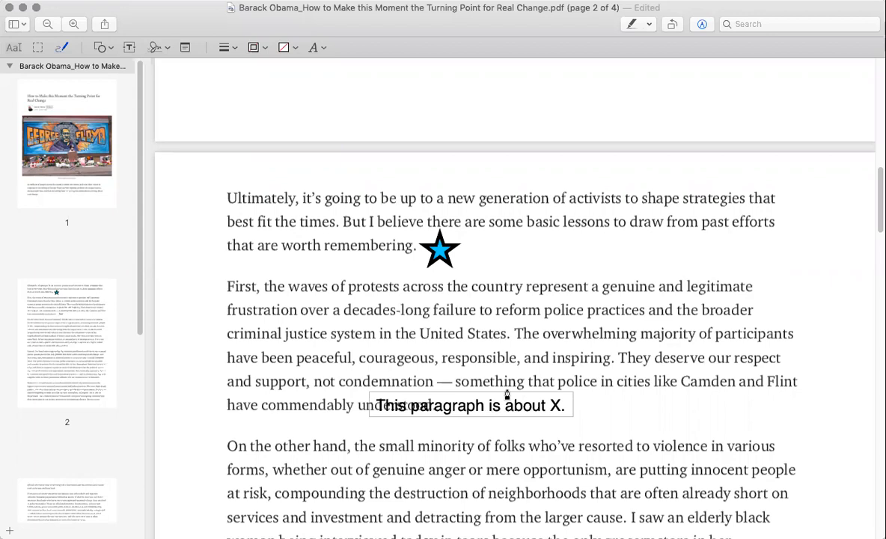
Move the text box clear of "understood." and narrow it so its text wraps onto two lines.
left_click_drag(498, 394, 578, 402)
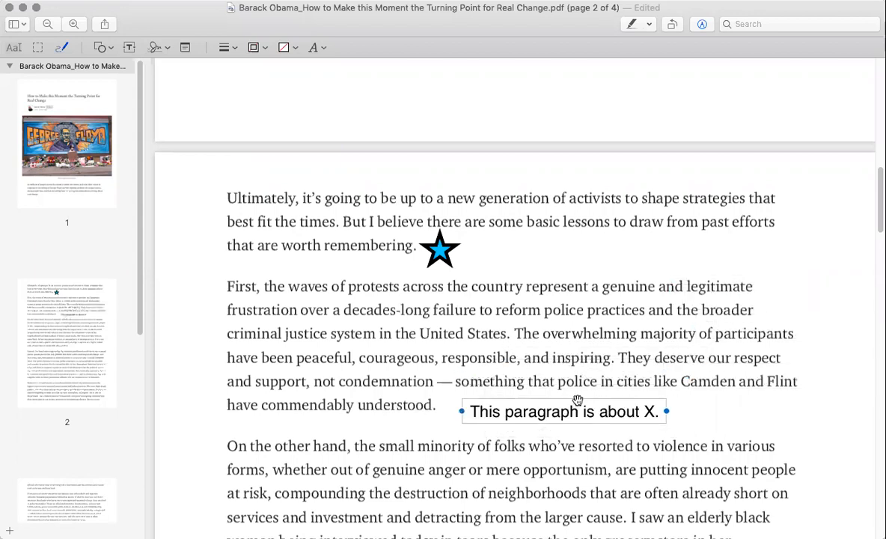
left_click(667, 410)
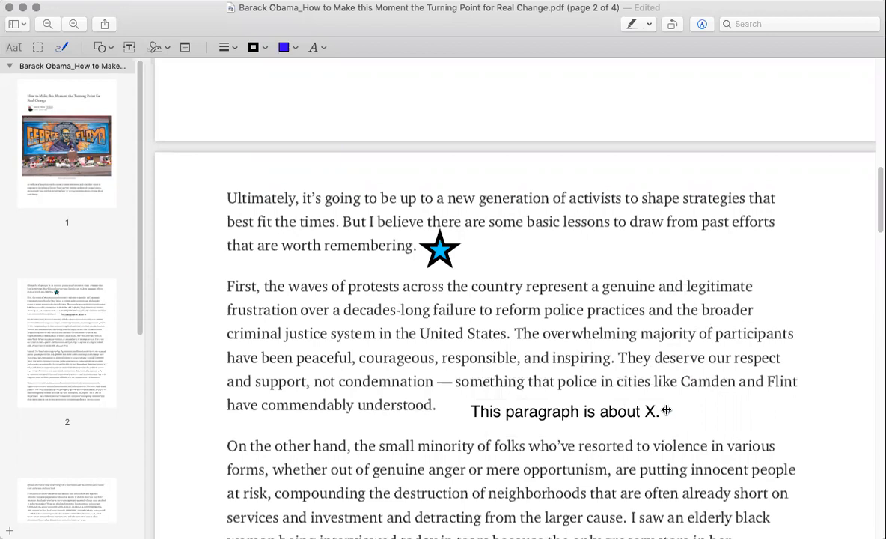
left_click(647, 411)
left_click_drag(666, 411, 621, 425)
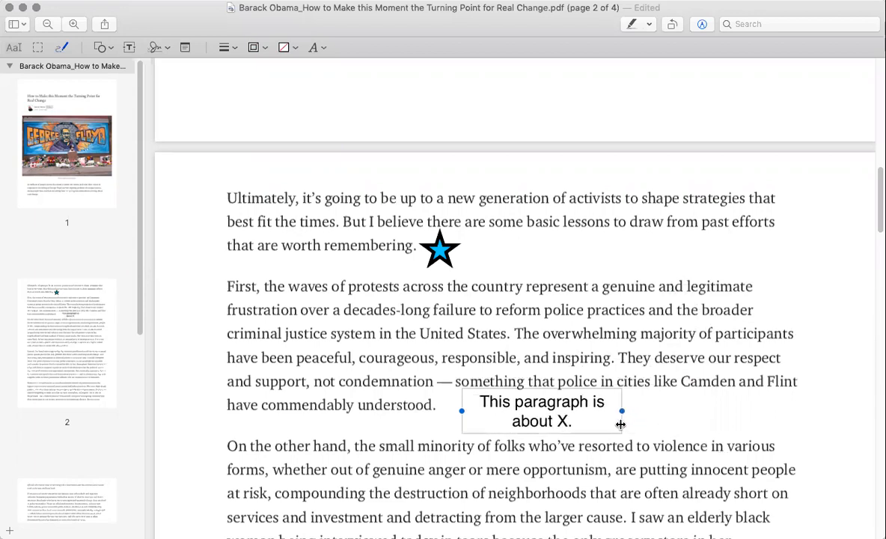
Select the text box's text, try it at 39 pt and 17 pt, and set its size to 22 pt.
left_click_drag(518, 420, 568, 418)
left_click(539, 419)
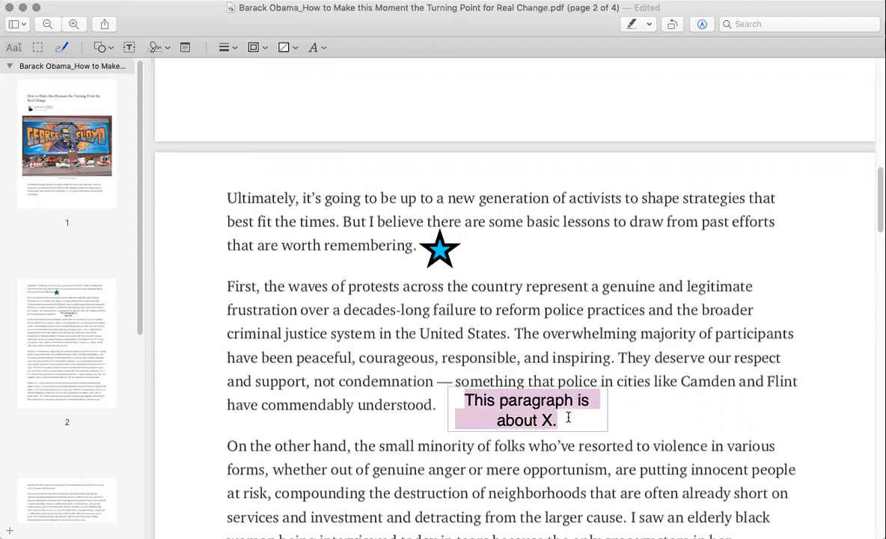
left_click(280, 47)
left_click(315, 50)
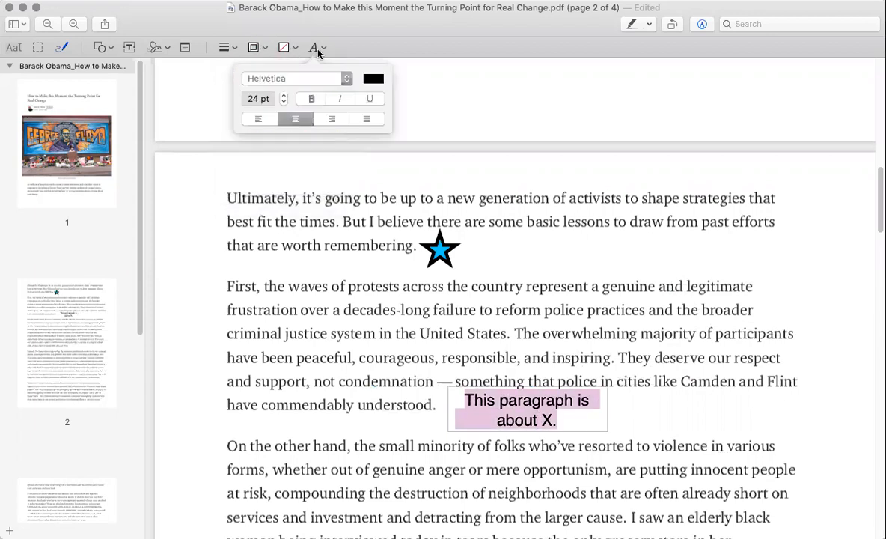
left_click(285, 95)
left_click(284, 95)
left_click(285, 95)
left_click(284, 95)
left_click(285, 95)
left_click(284, 95)
left_click(284, 95)
left_click(285, 95)
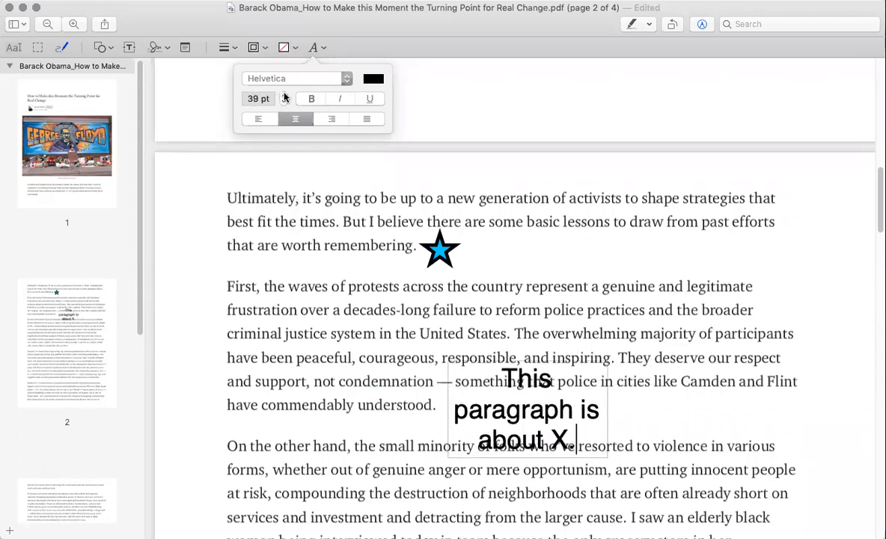
left_click(283, 102)
left_click(283, 103)
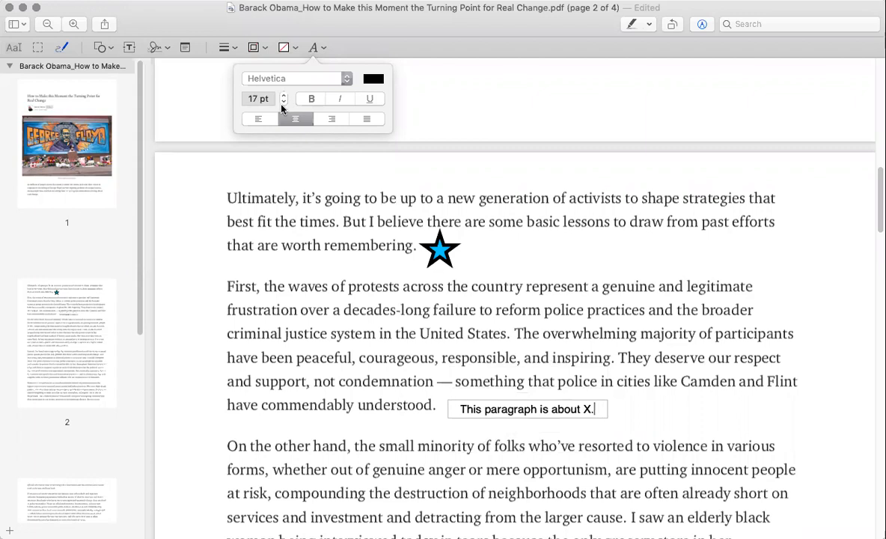
left_click(283, 95)
Change the colour of the text "This paragraph is about X." to purple.
left_click(374, 79)
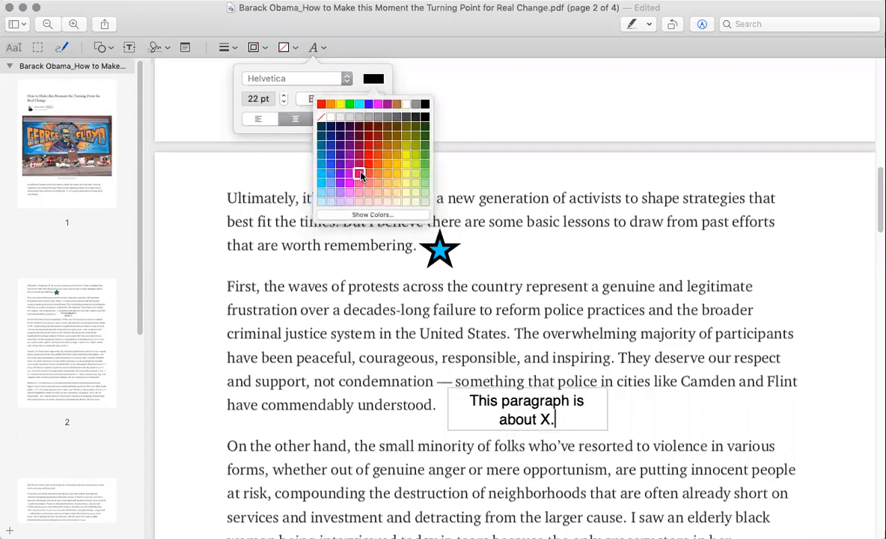
left_click(340, 175)
left_click(583, 414)
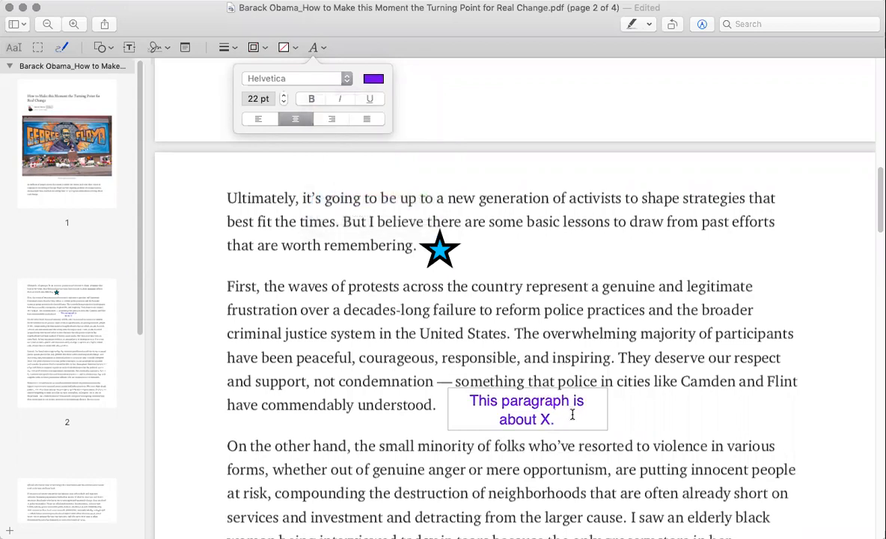
Try left, justified and right alignment on the purple text and return it to centred.
left_click(255, 119)
left_click(364, 120)
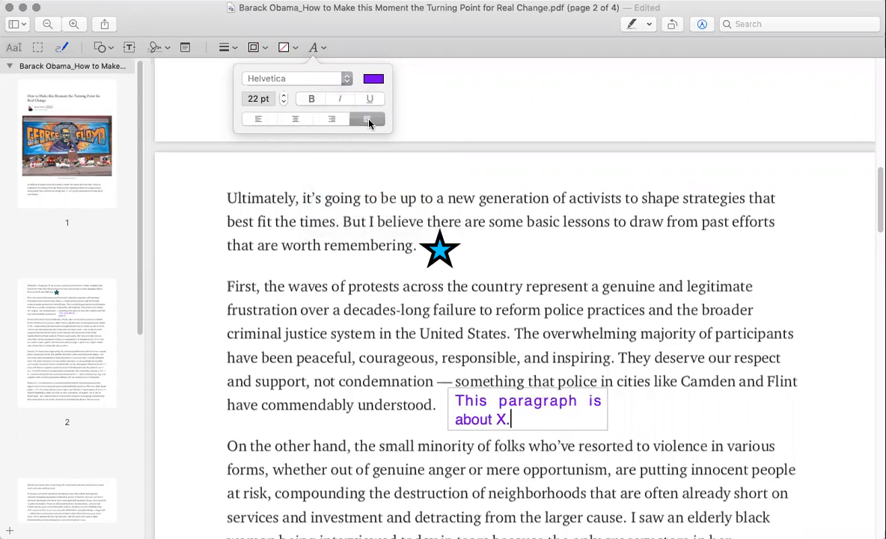
left_click(333, 120)
left_click(296, 120)
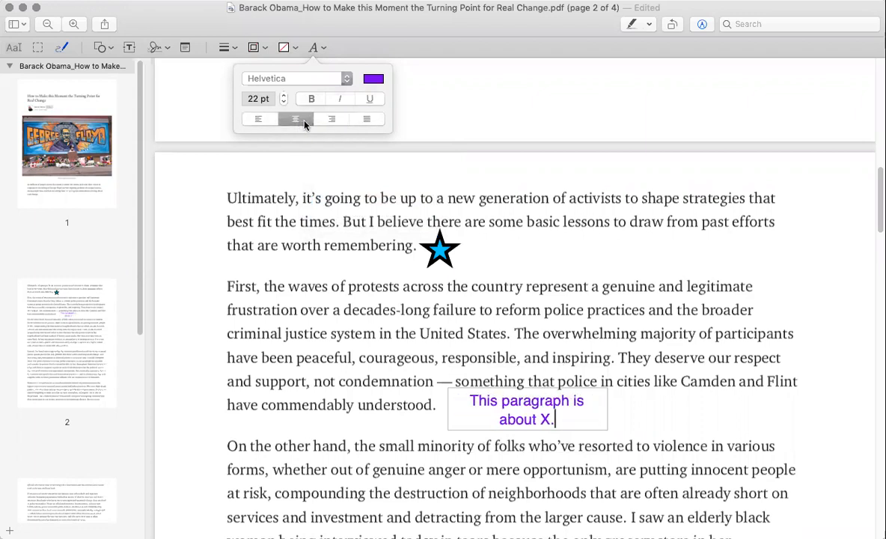
Format the text "This paragraph is about X." as bold, italic and underlined.
left_click(314, 100)
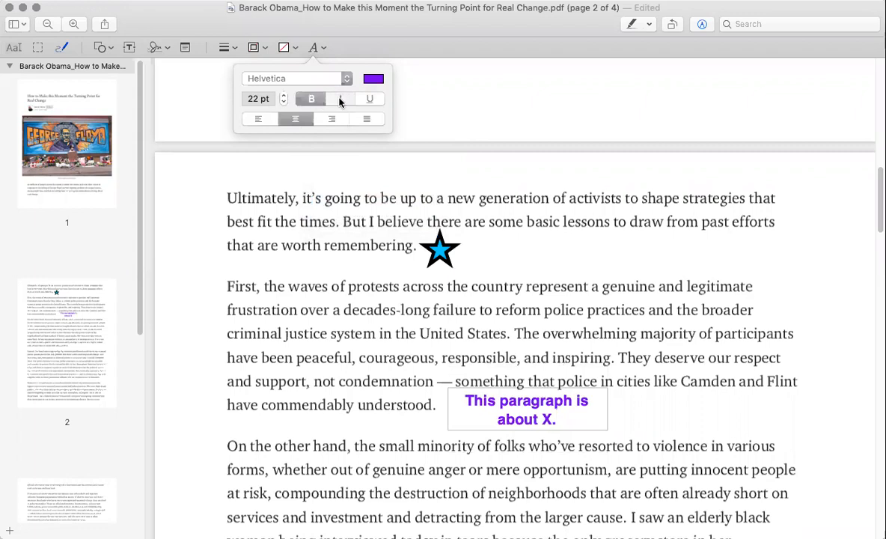
left_click(341, 99)
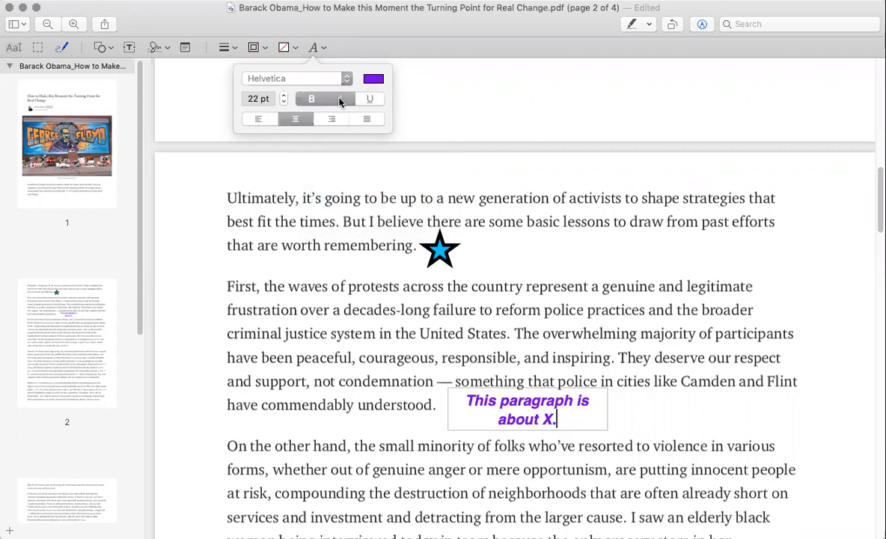
double_click(548, 420)
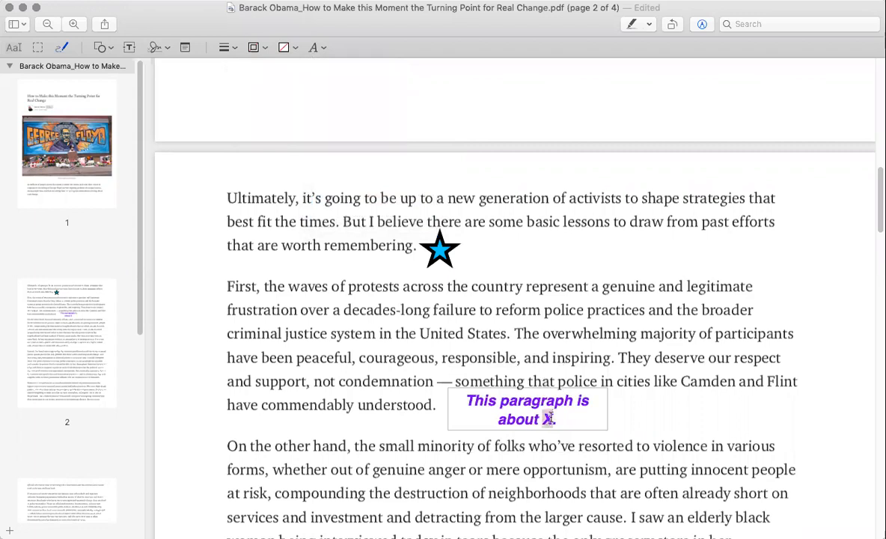
left_click(323, 49)
left_click(369, 98)
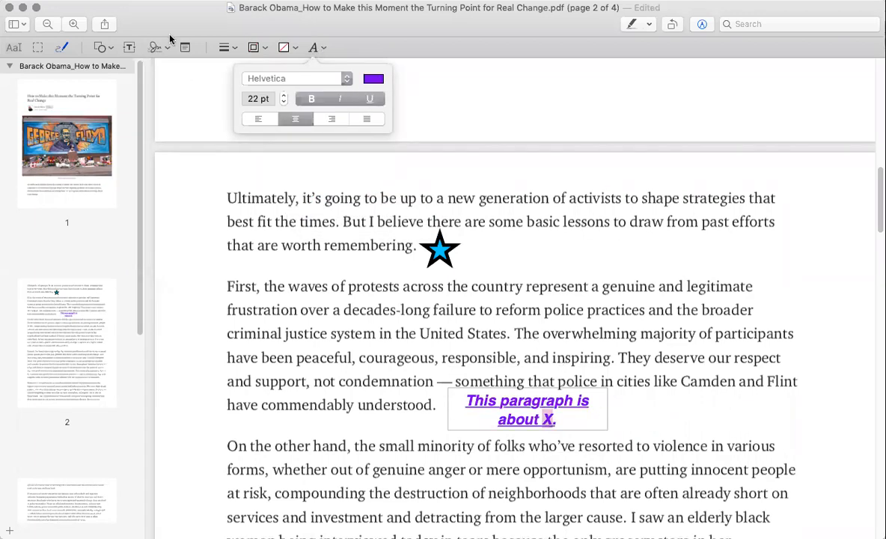
Add two yellow sticky notes over the "First, the waves of protests" paragraph and pick the thinnest line thickness.
left_click(186, 48)
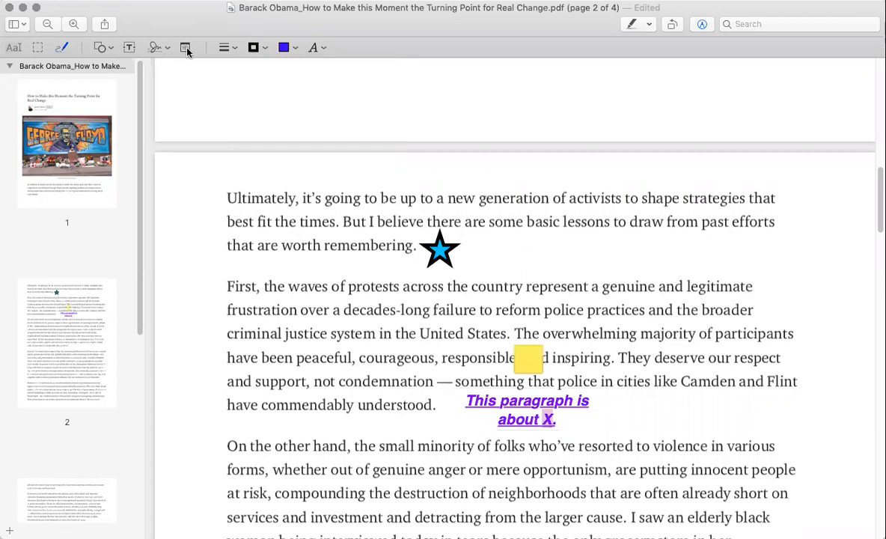
left_click(233, 50)
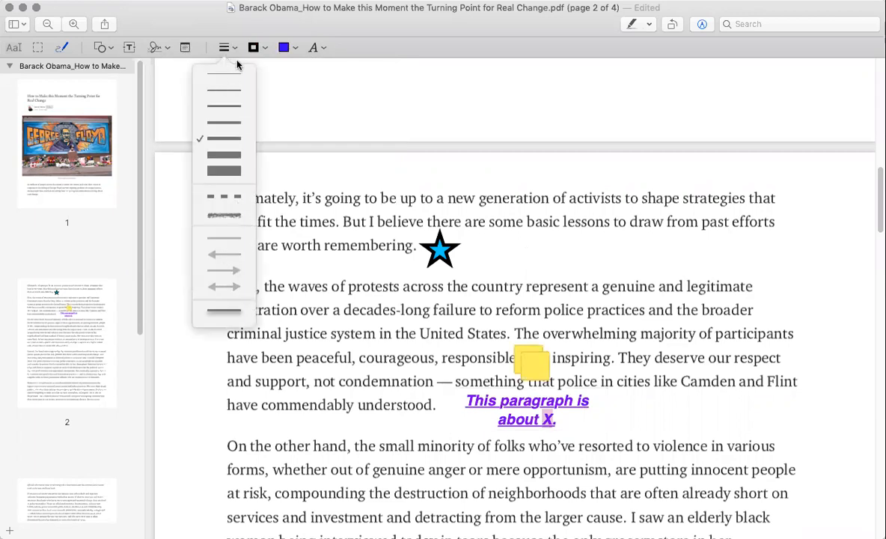
left_click(232, 73)
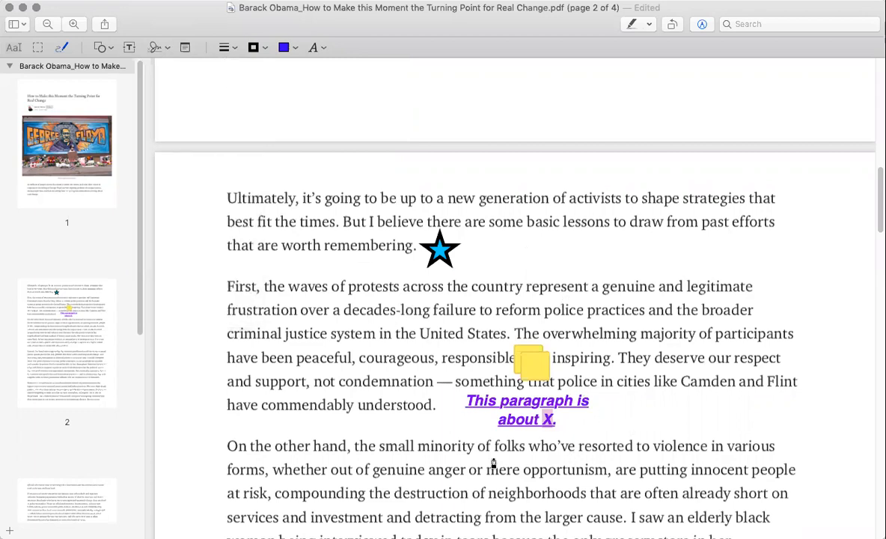
Draw thin black lines under the first two lines of the "On the other hand" paragraph and align them with the text.
mouse_move(239, 450)
left_mouse_down()
mouse_move(433, 472)
mouse_move(633, 454)
mouse_move(795, 462)
mouse_move(812, 454)
left_mouse_up()
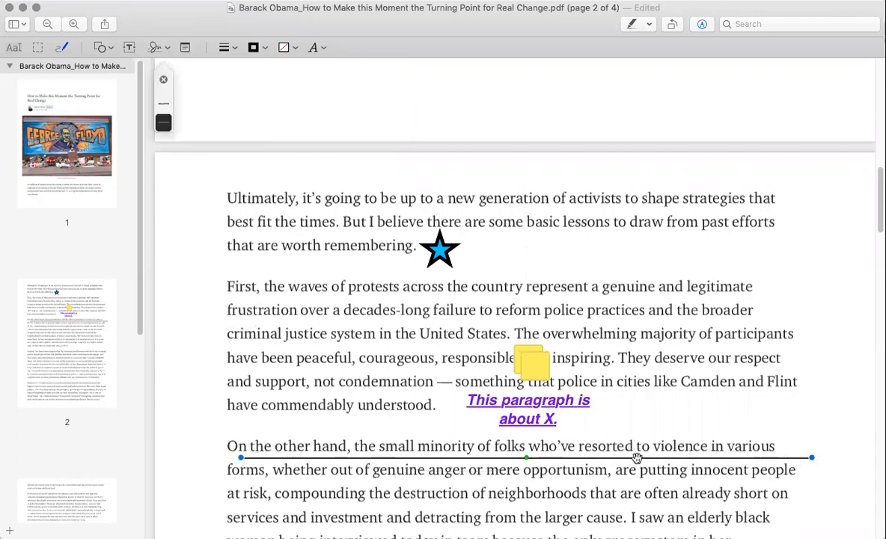
mouse_move(227, 477)
left_mouse_down()
mouse_move(533, 490)
mouse_move(816, 481)
left_mouse_up()
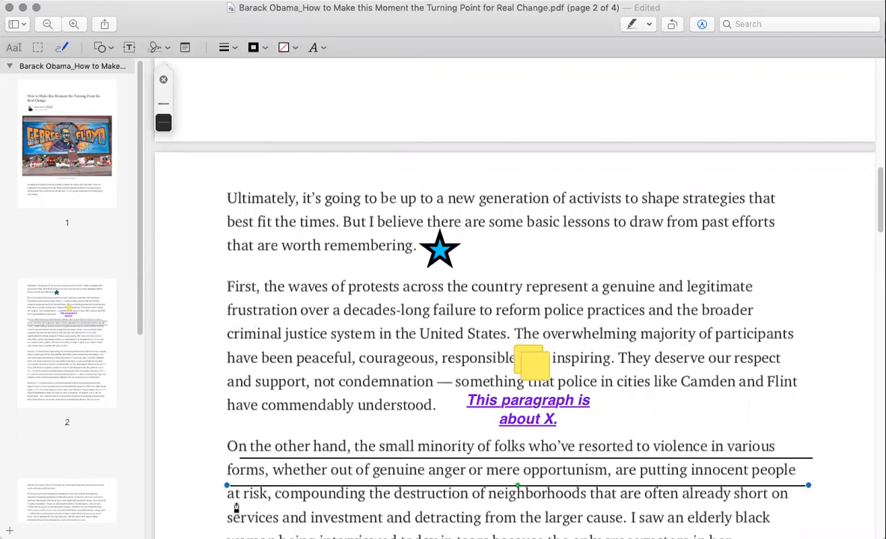
left_click_drag(243, 489, 244, 483)
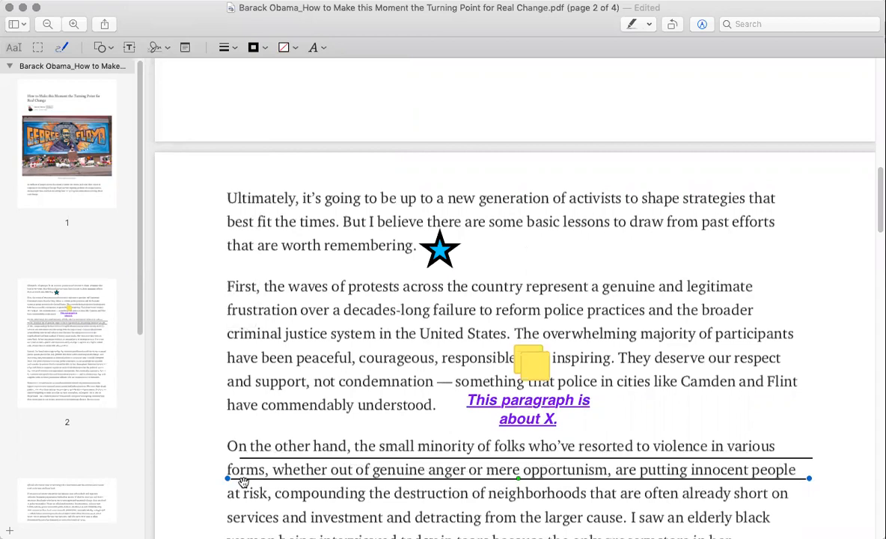
left_click_drag(317, 457, 303, 459)
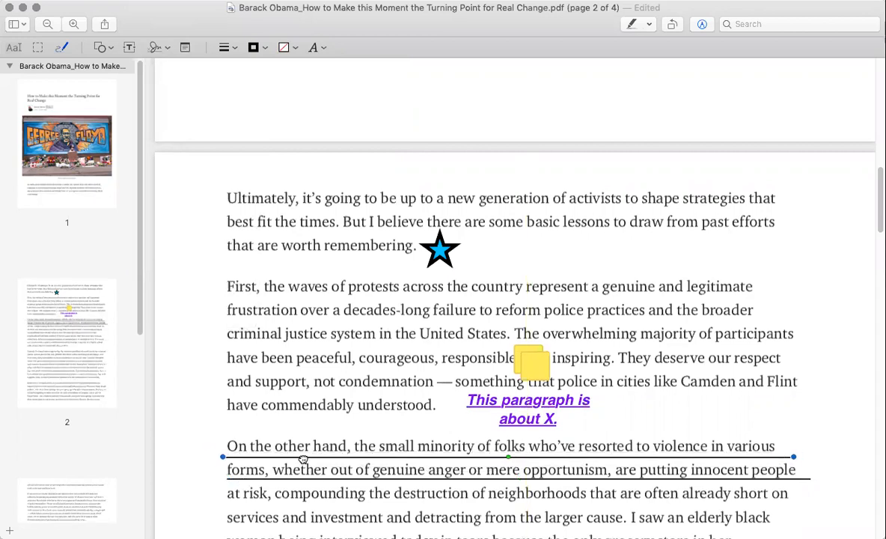
Write "This is the main idea." in the front sticky note and move it over the first paragraph, near "draw from past efforts".
left_click(548, 372)
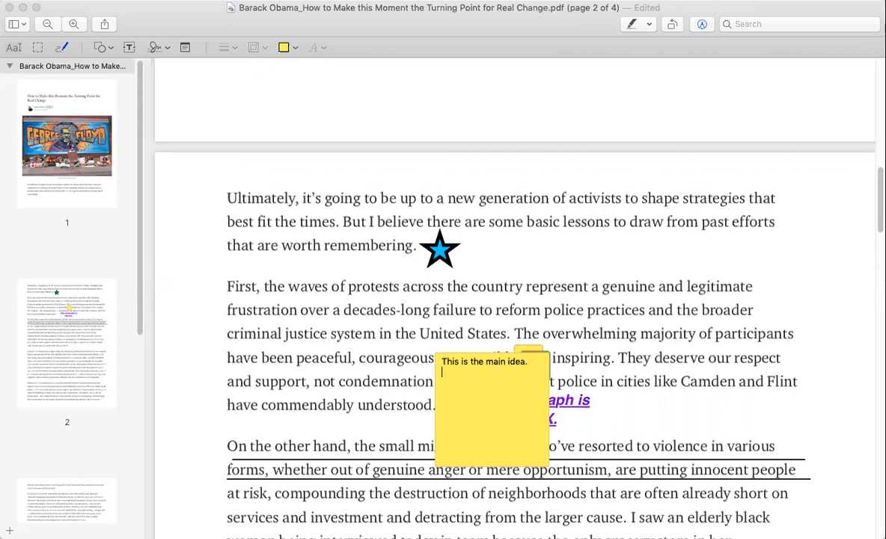
left_click(596, 449)
left_click_drag(538, 373, 653, 237)
Highlight the word "inspiring" in green in the "First, the waves of protests" paragraph.
left_click_drag(610, 361, 554, 363)
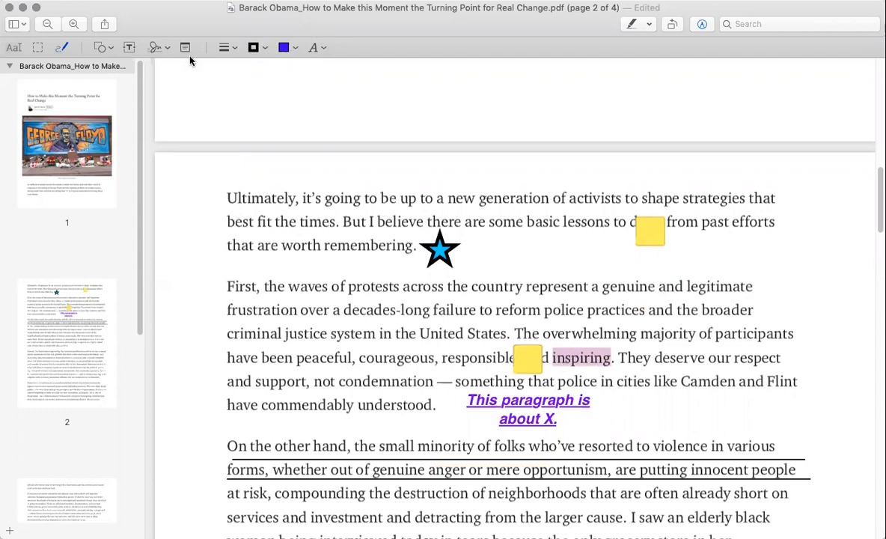
left_click(649, 24)
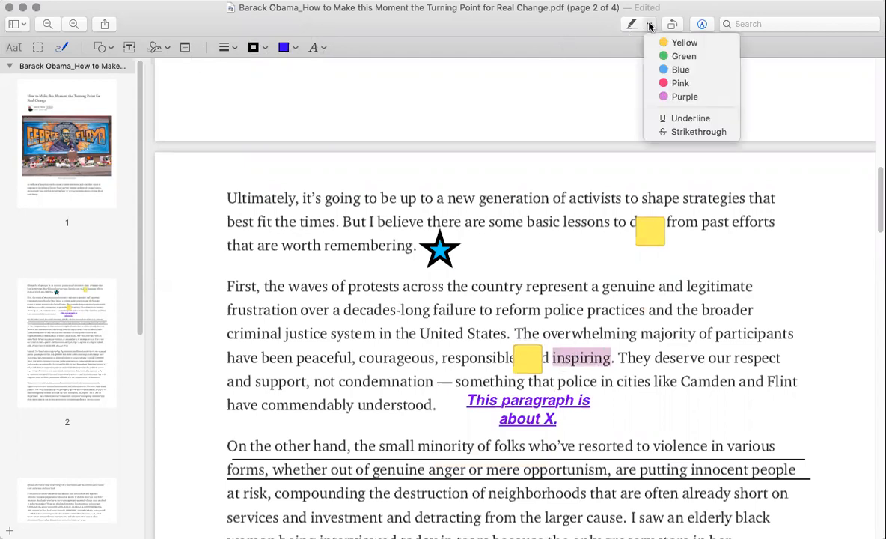
left_click(691, 60)
Move the remaining sticky note just after the word "inspiring" and write a comment starting with "ad" in it.
left_click_drag(529, 357, 625, 358)
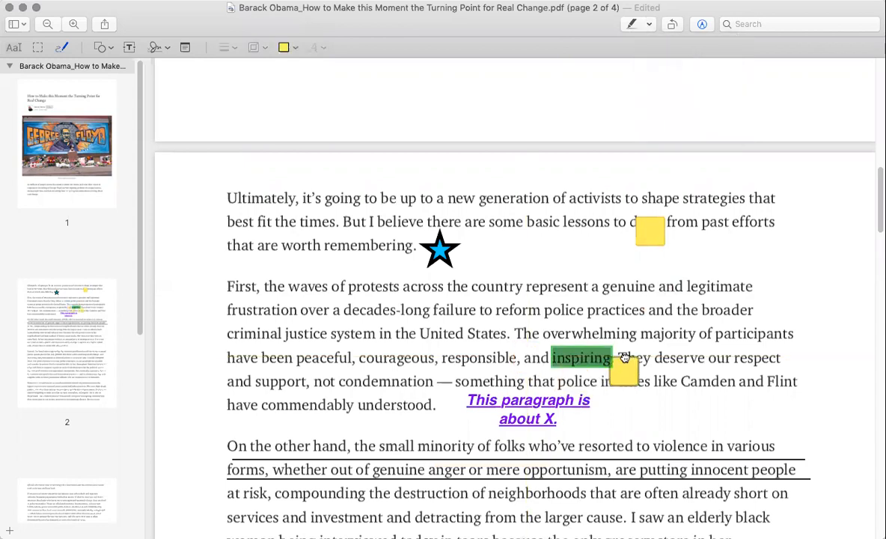
double_click(626, 365)
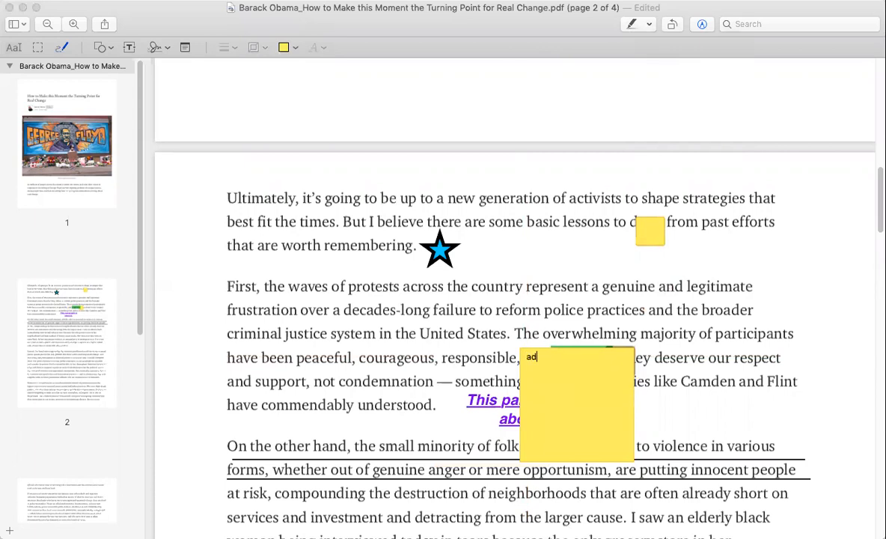
Examine the look-up, search and Services options offered for the word "responsible".
right_click(464, 358)
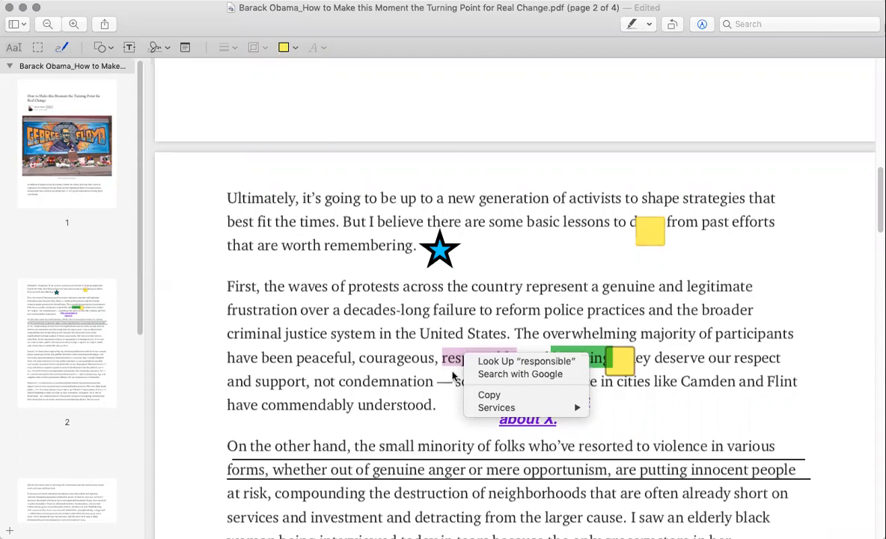
left_click(459, 372)
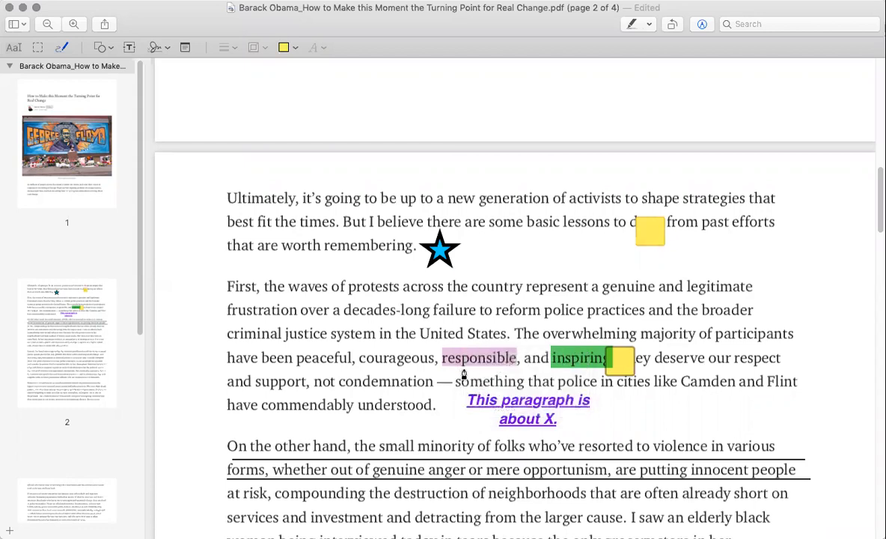
left_click(634, 404)
right_click(500, 360)
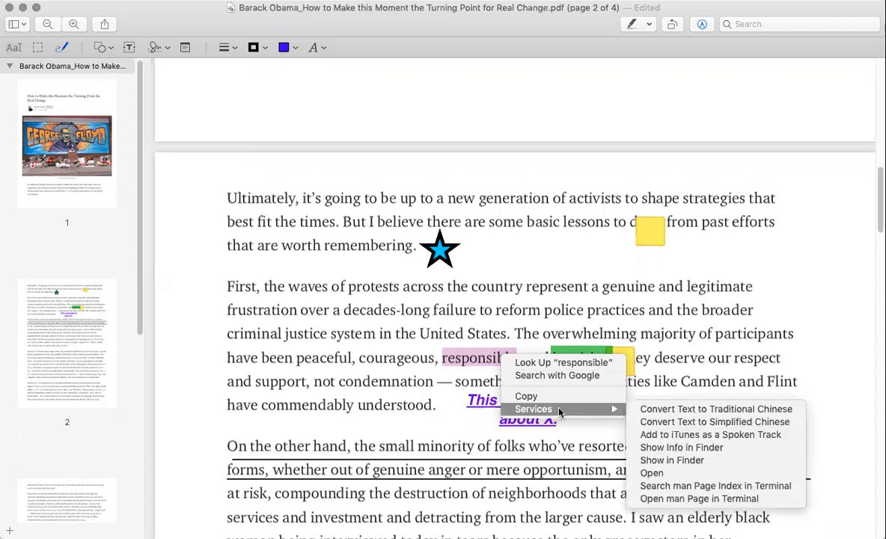
left_click(324, 50)
Examine the text style settings and the available highlight colours, underline and strikethrough options.
left_click(325, 50)
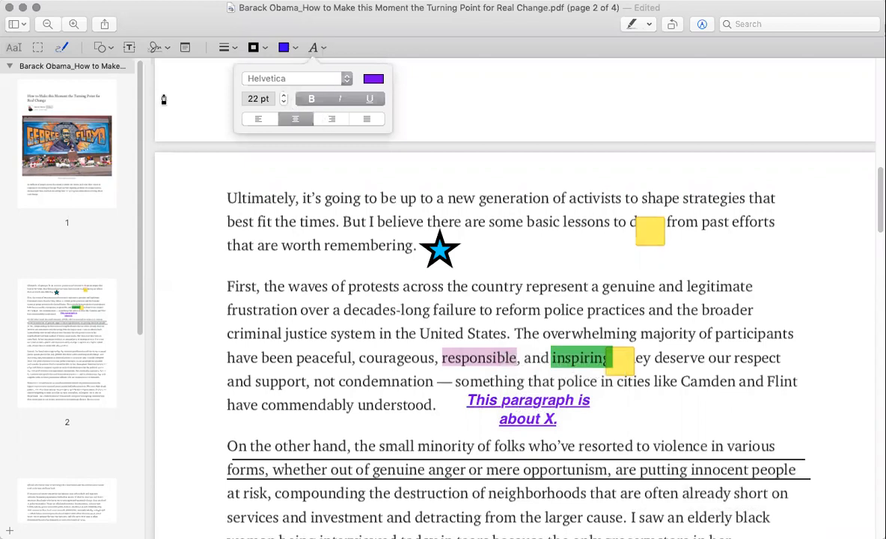
left_click(116, 49)
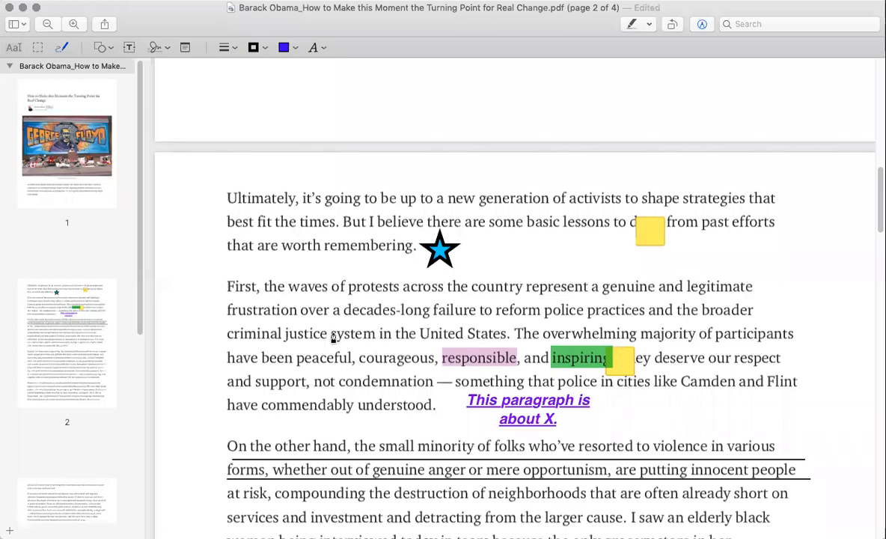
left_click(648, 26)
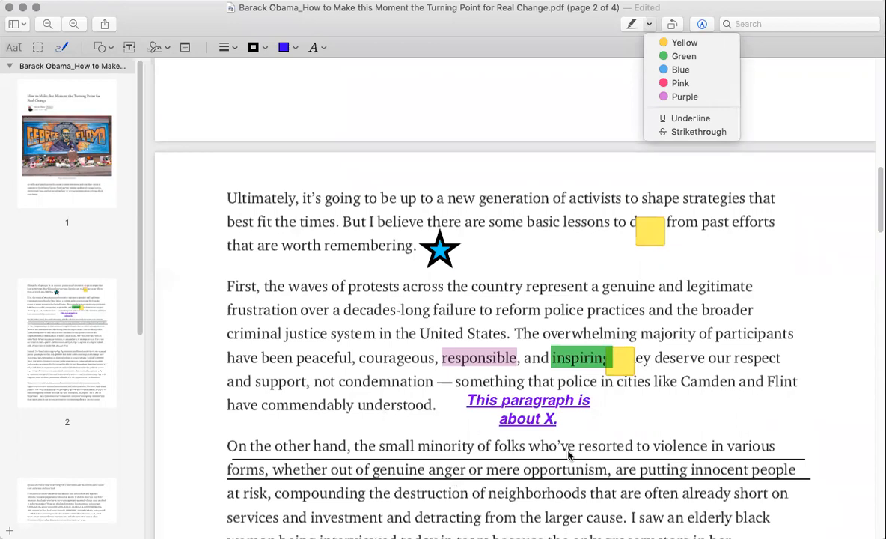
left_click(622, 111)
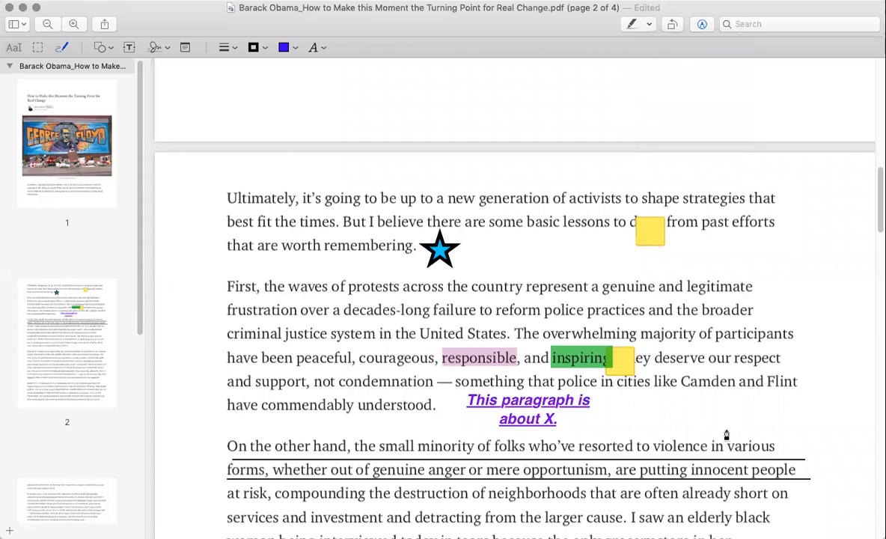